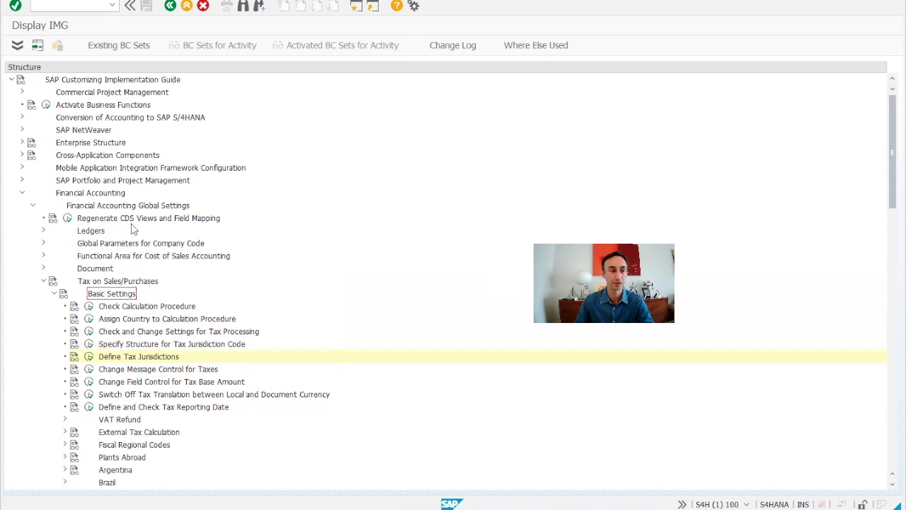
Step: Examine the tax jurisdiction code structures, especially schema TAXUSJ, under the Basic Settings for Tax on Sales/Purchases
click(83, 198)
click(98, 208)
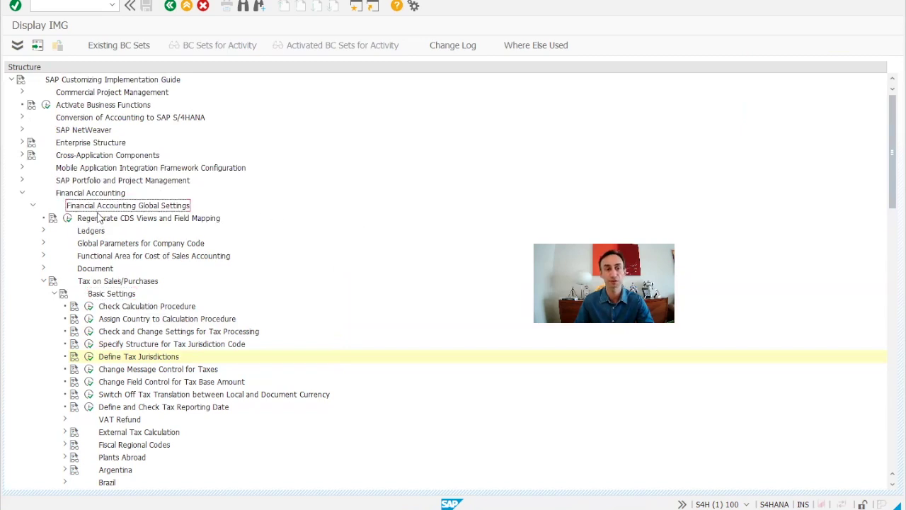
click(113, 283)
click(115, 294)
scroll(146, 276, down, 3)
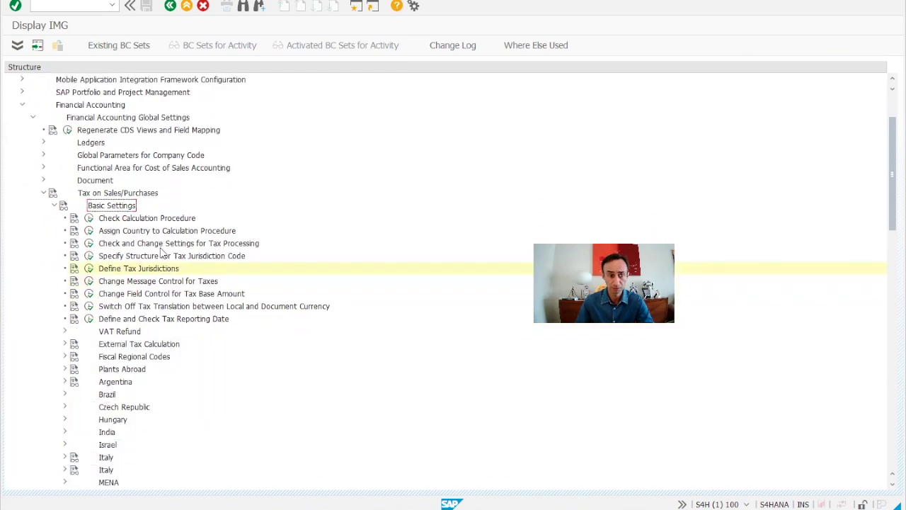
scroll(162, 252, down, 1)
click(125, 244)
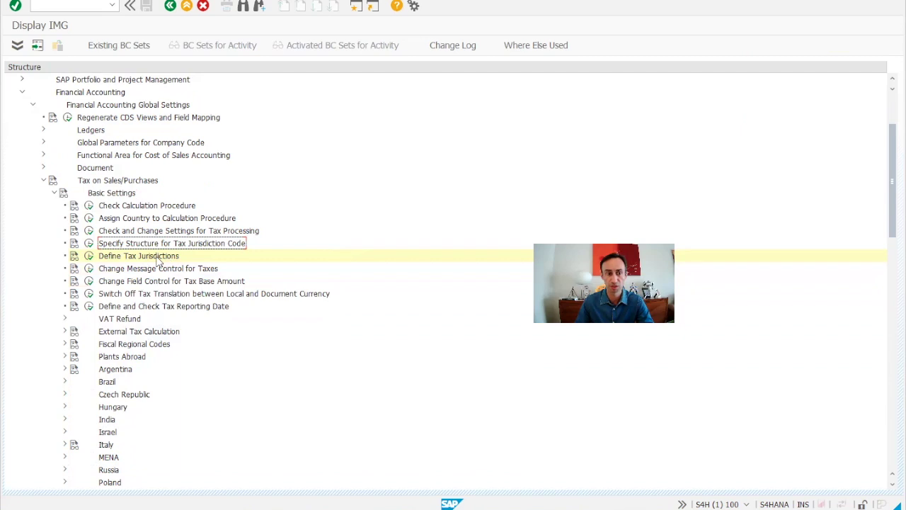
click(138, 257)
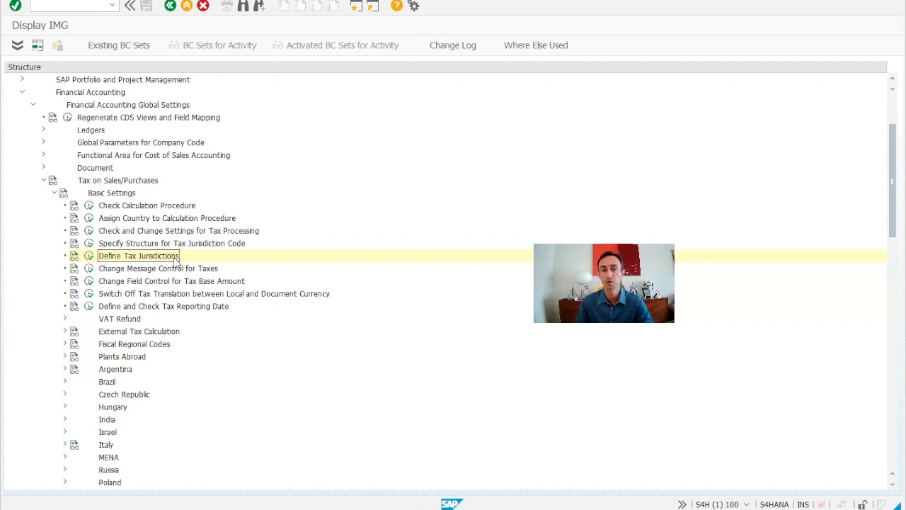
click(90, 245)
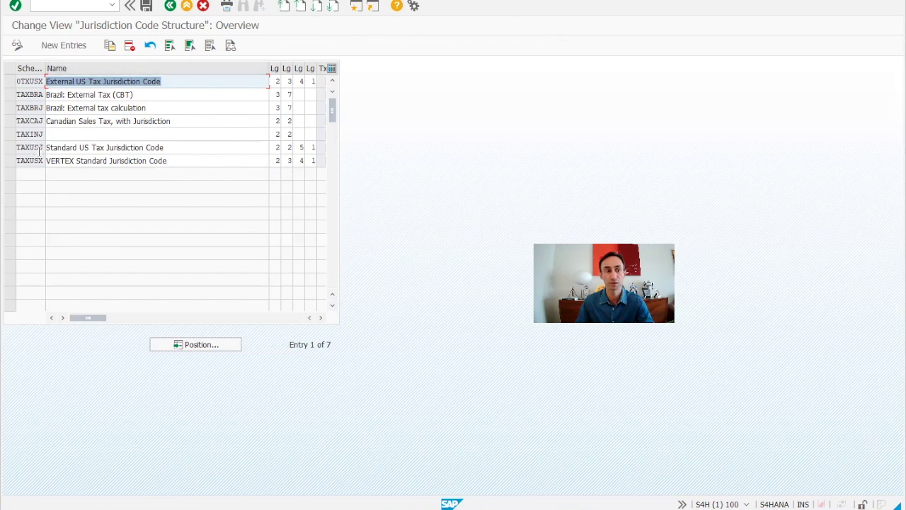
drag(44, 146, 9, 146)
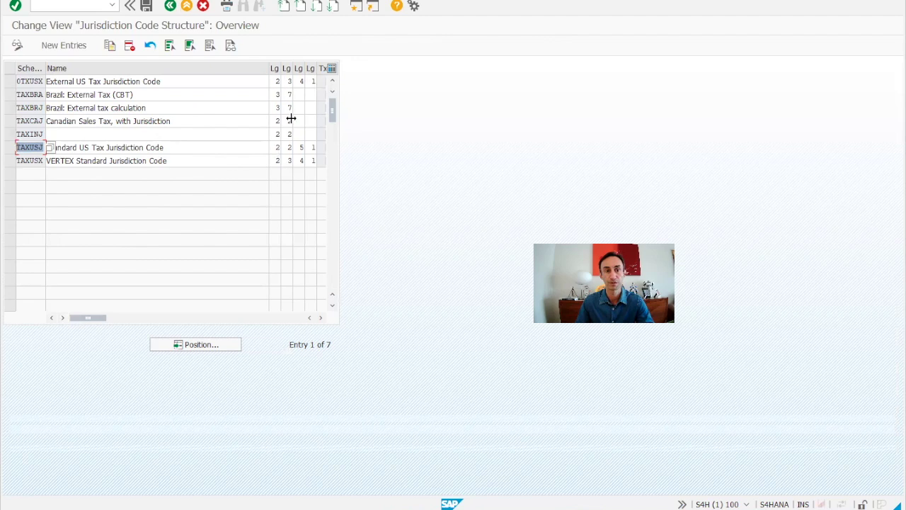
click(171, 8)
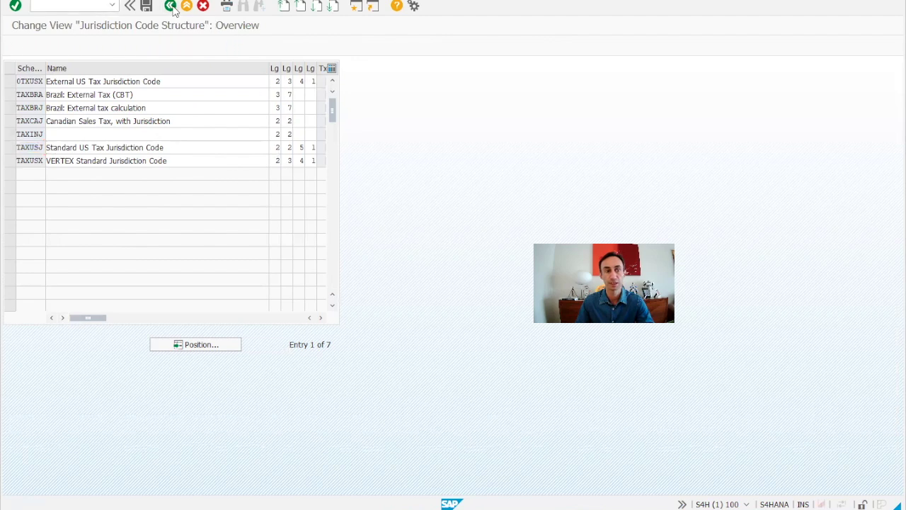
Step: Look through the tax jurisdictions defined for costing sheet TAXUSJ, examining Arizona's jurisdiction code
click(130, 257)
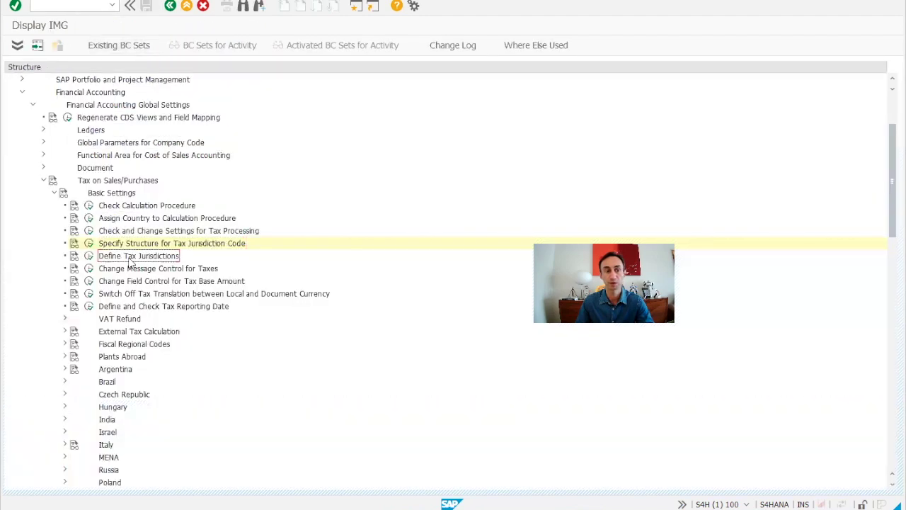
click(88, 256)
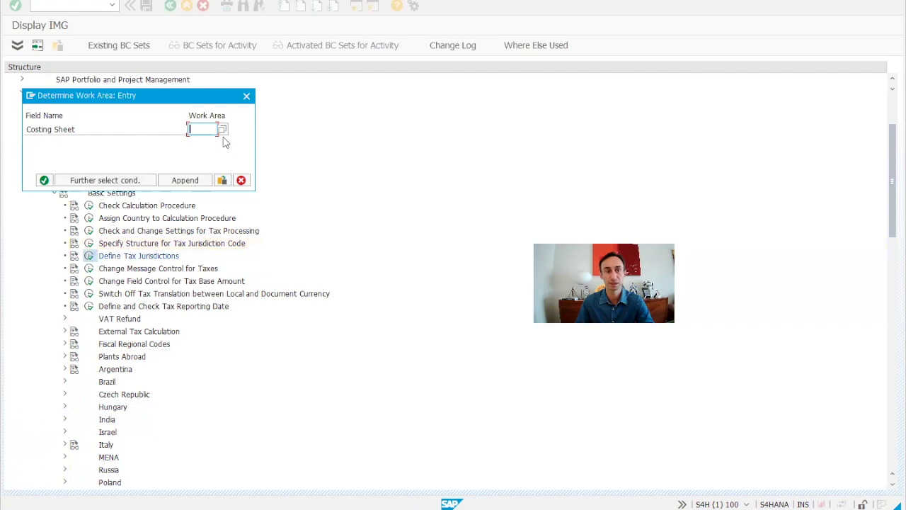
click(222, 130)
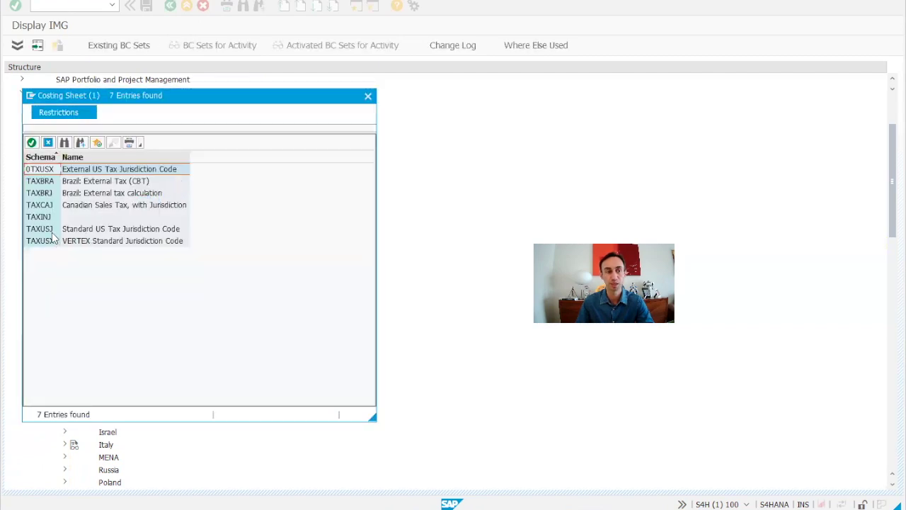
double_click(50, 230)
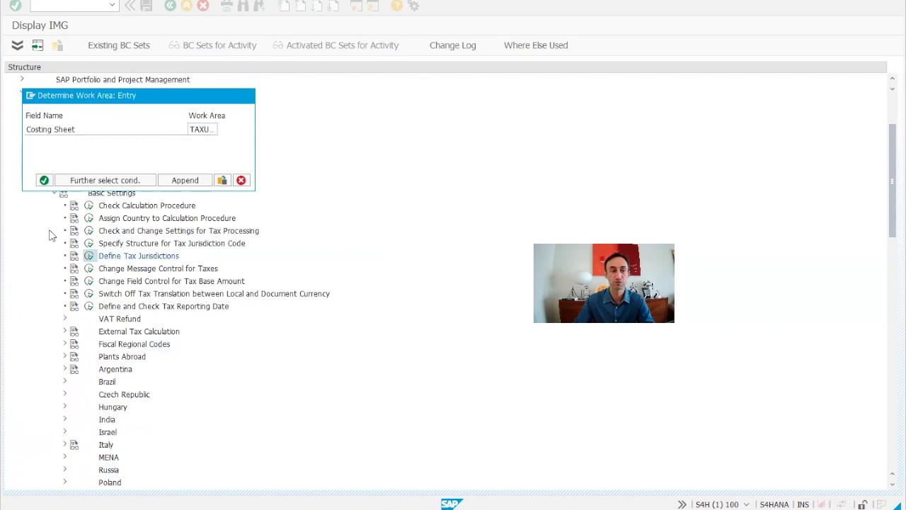
key(Return)
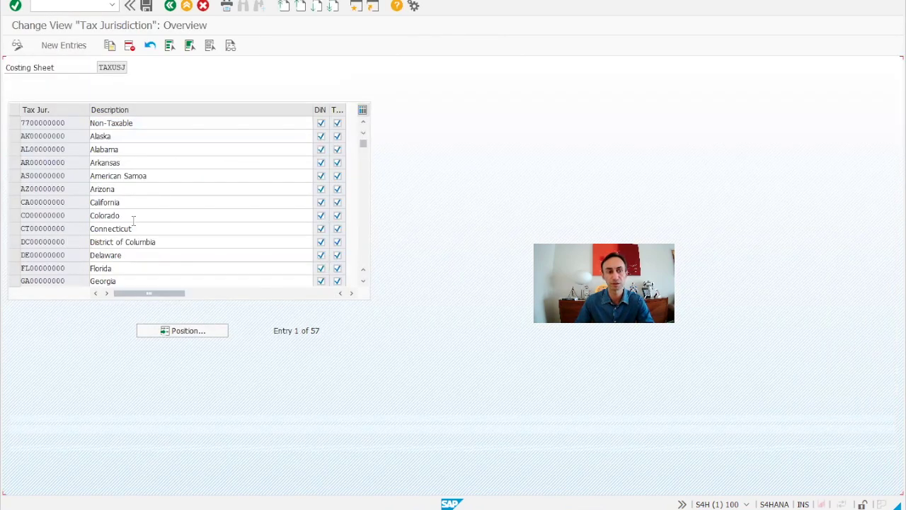
scroll(92, 226, down, 1)
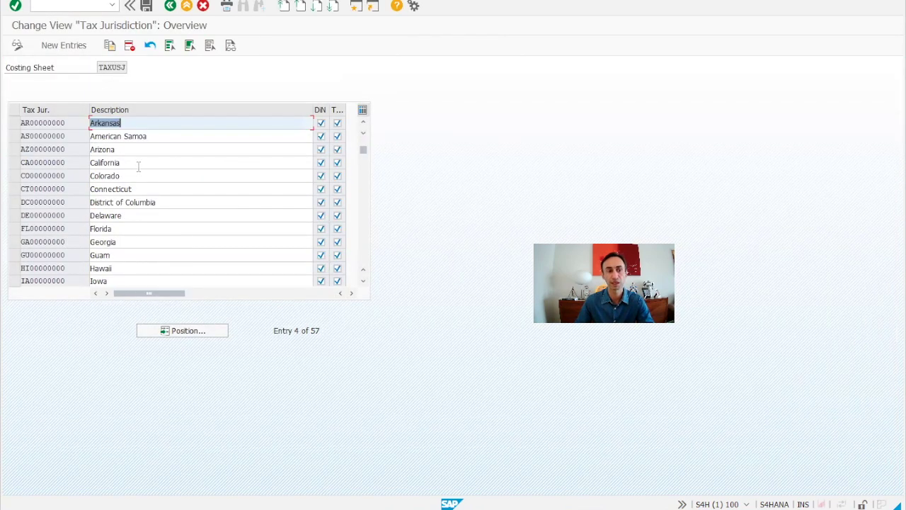
drag(64, 150, 3, 155)
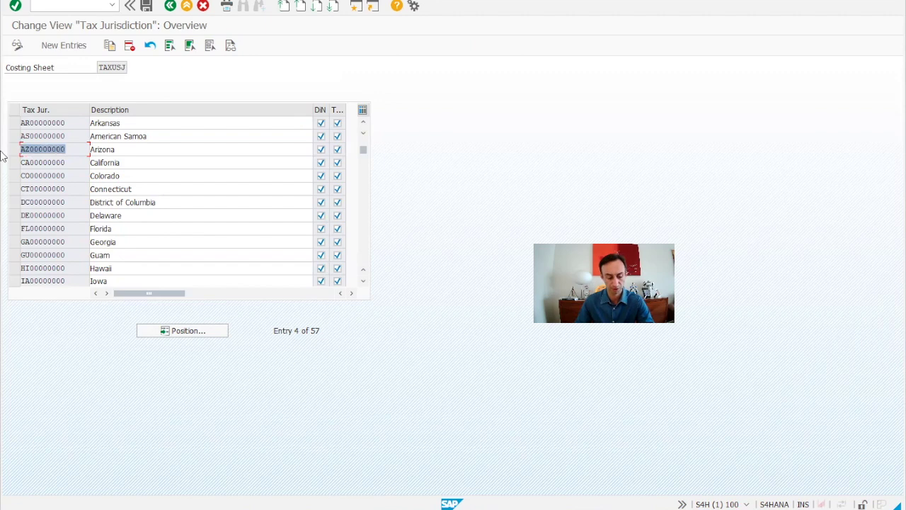
click(170, 6)
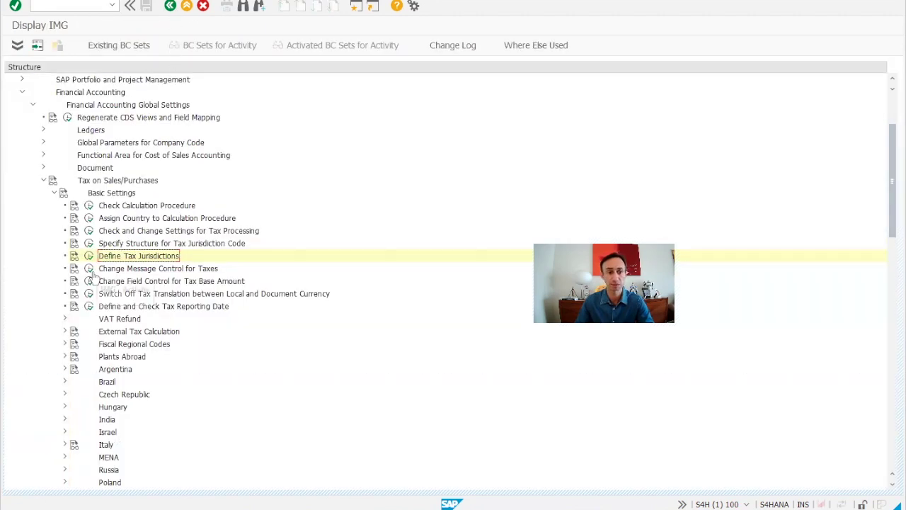
Step: Open the Define Tax Jurisdictions activity for costing sheet TAXUSX
click(89, 256)
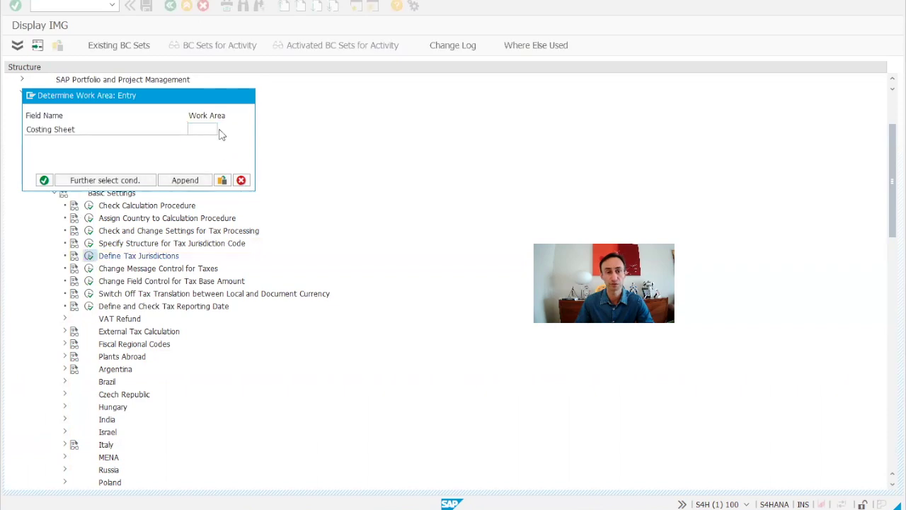
key(Return)
click(50, 242)
double_click(50, 242)
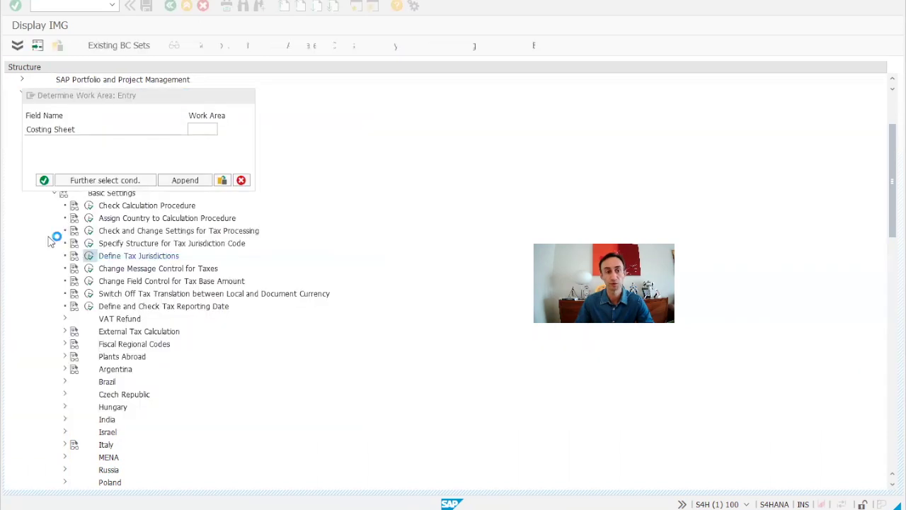
click(44, 181)
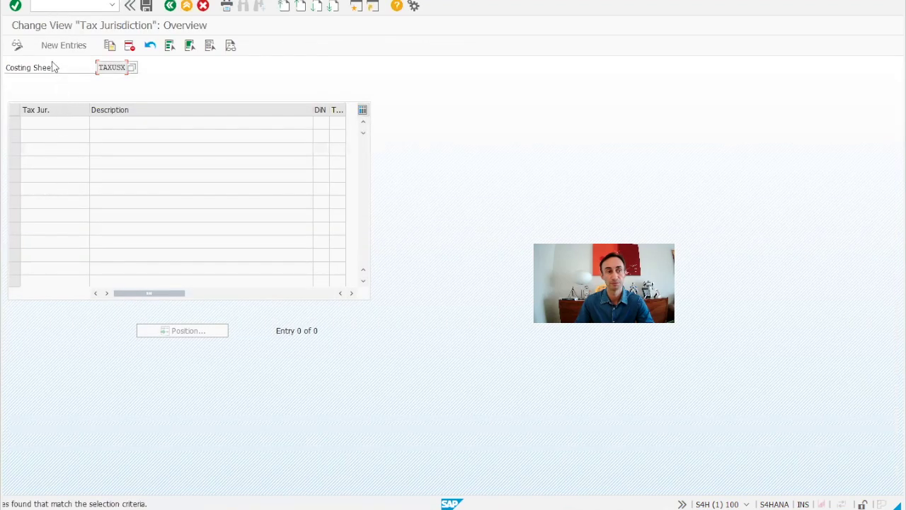
Step: Add tax jurisdiction AZ00000001 with description LA and DiN enabled, and save it in the SAP 4 ALL customizing request
click(58, 47)
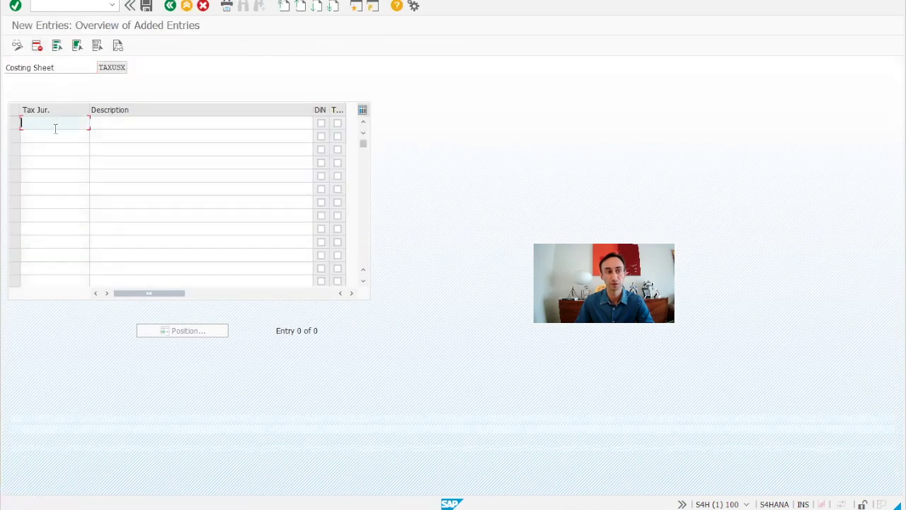
text(AZ00000001)
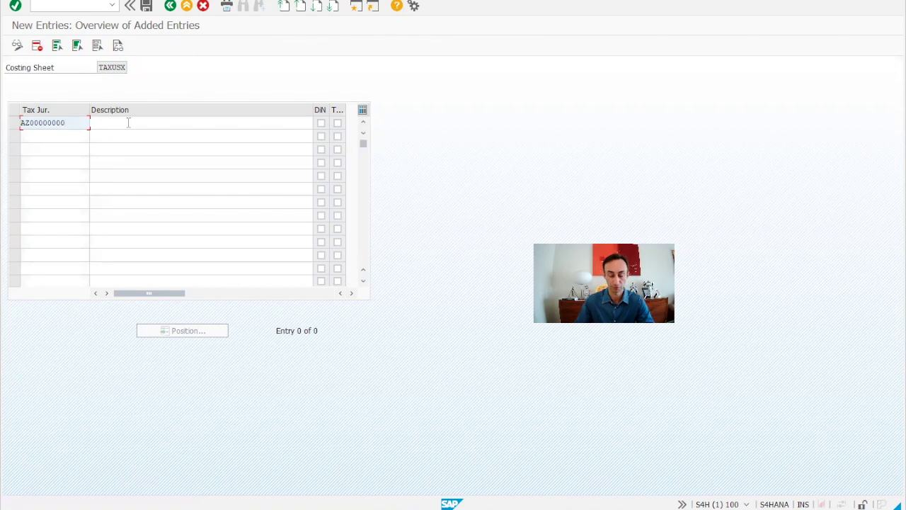
click(128, 123)
text(LA)
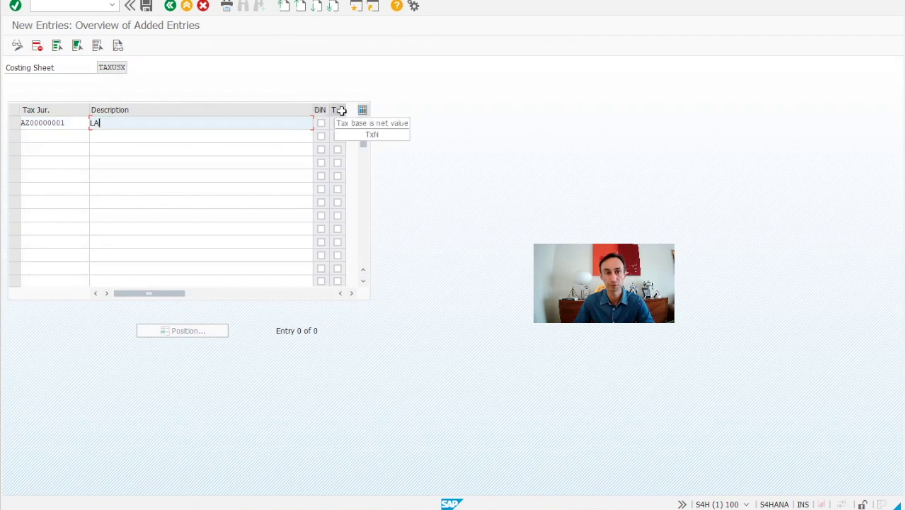
click(321, 124)
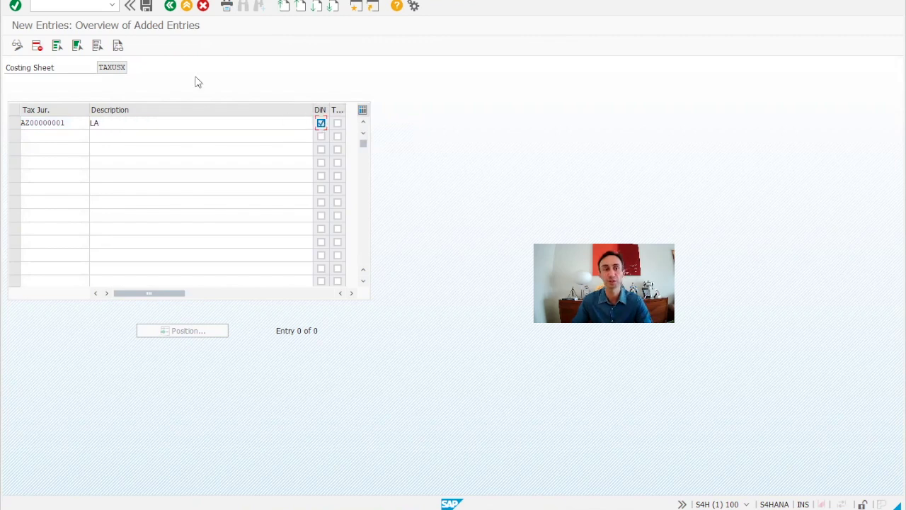
click(146, 6)
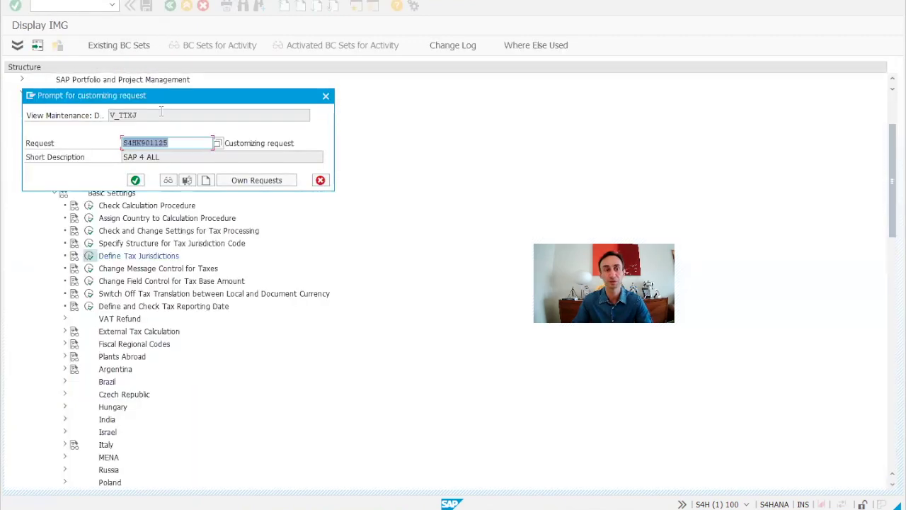
click(135, 180)
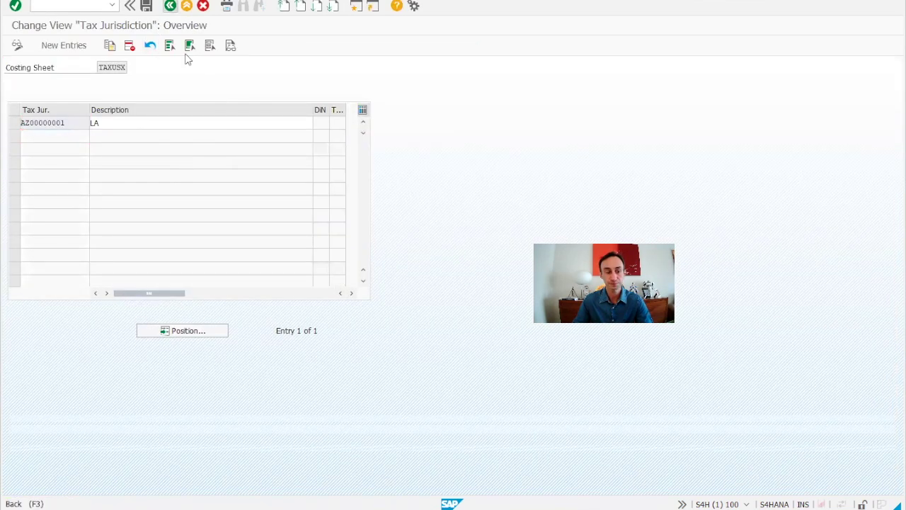
key(F3)
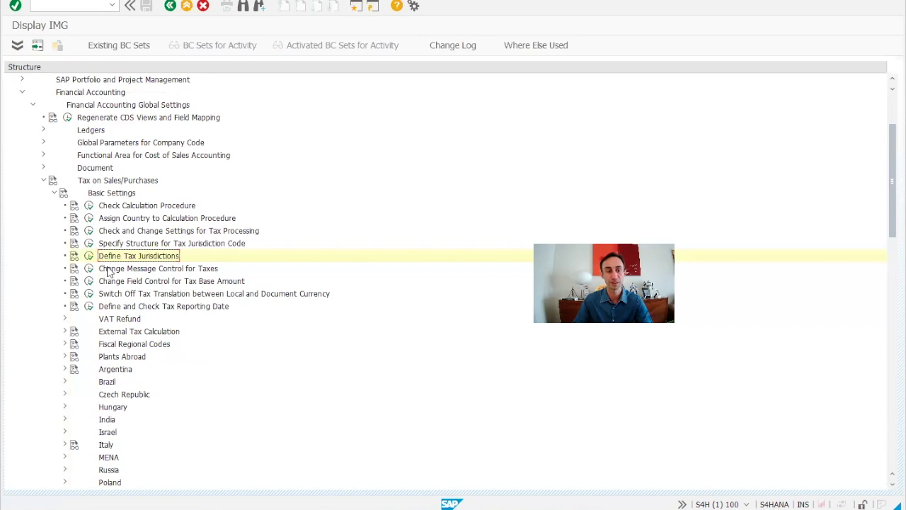
Step: Open Define Tax Codes for Sales and Purchases in the Calculation settings for country DE
click(53, 194)
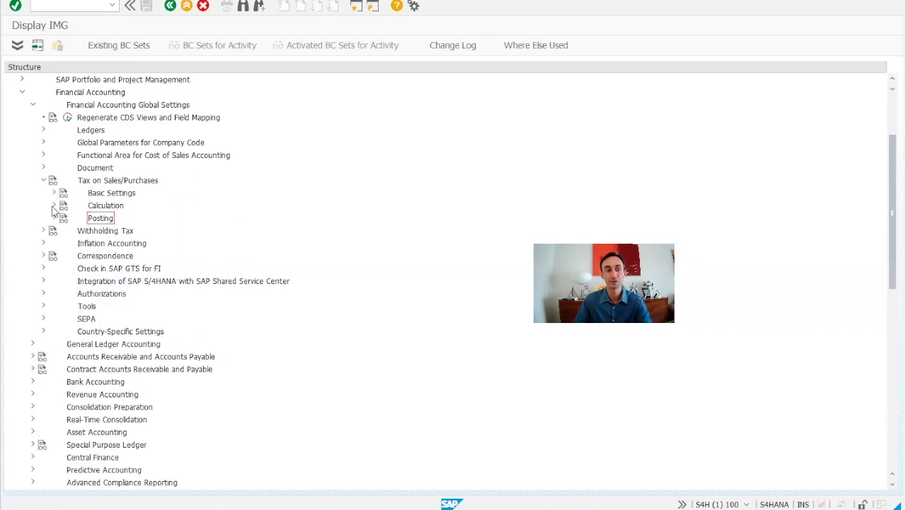
click(53, 206)
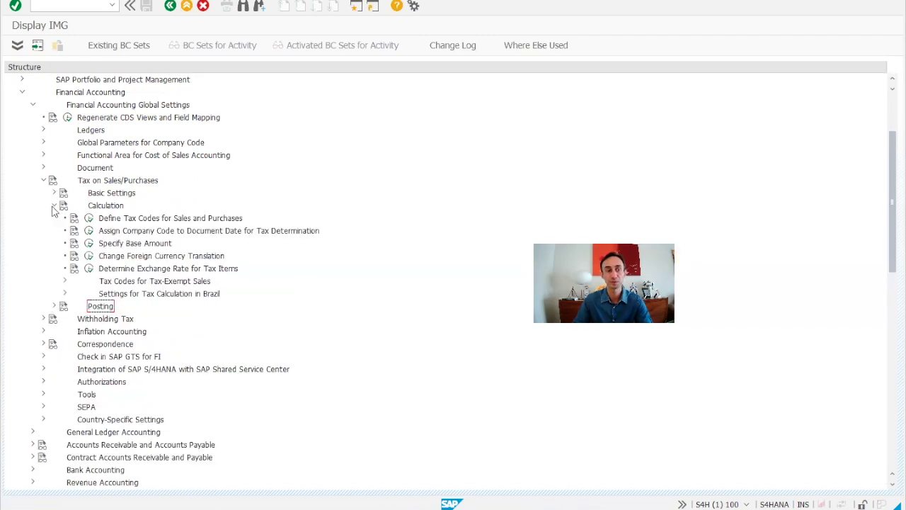
click(144, 220)
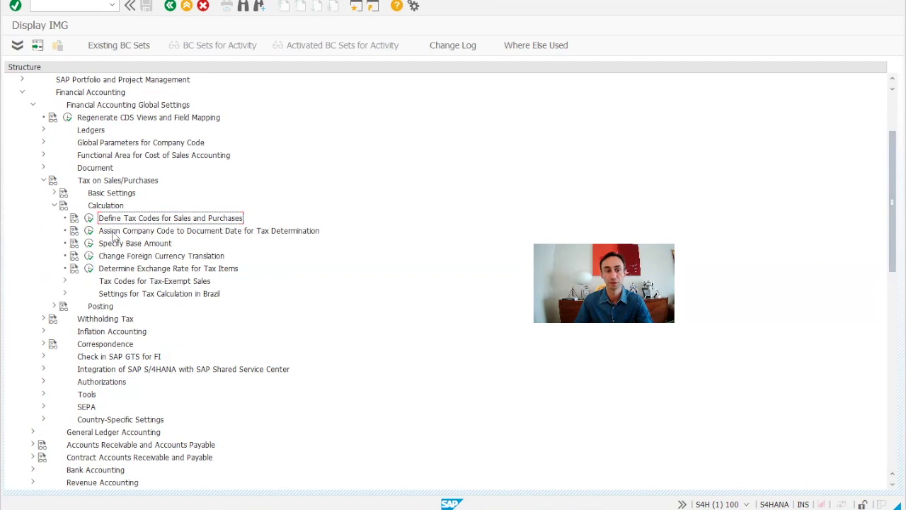
click(88, 218)
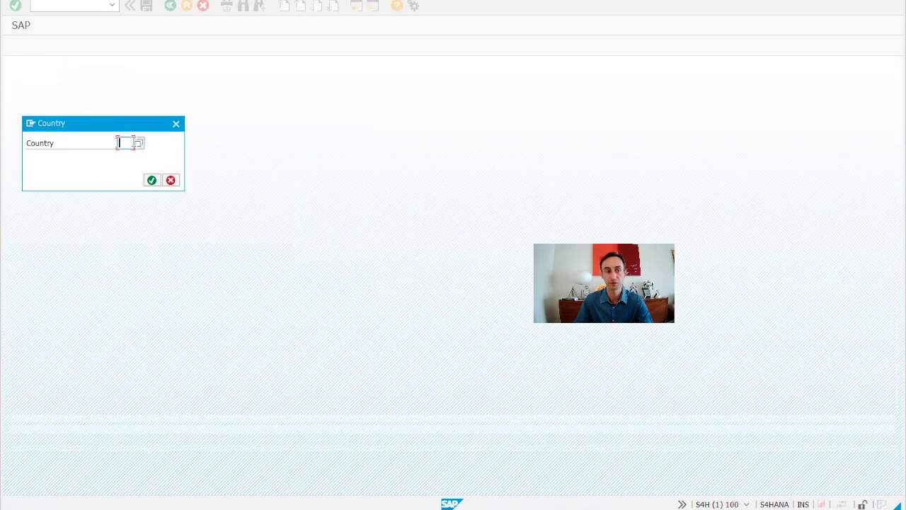
click(124, 142)
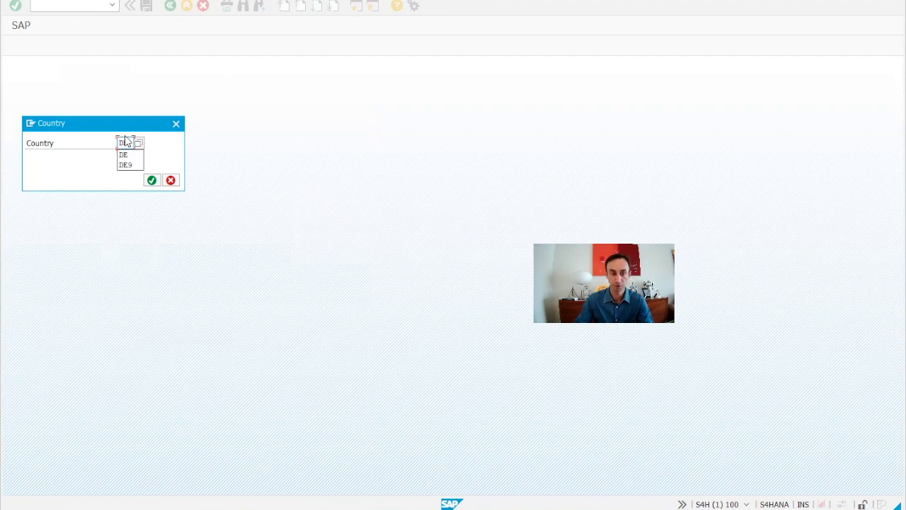
key(Down)
key(Return)
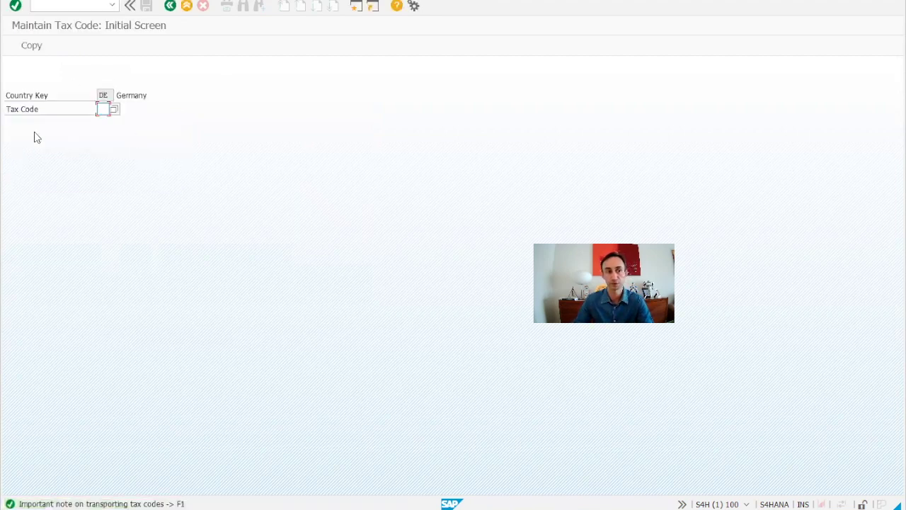
Step: Examine the tax rates of German tax code A1, 19 % Output Tax Domestic, and return to the implementation guide
click(114, 110)
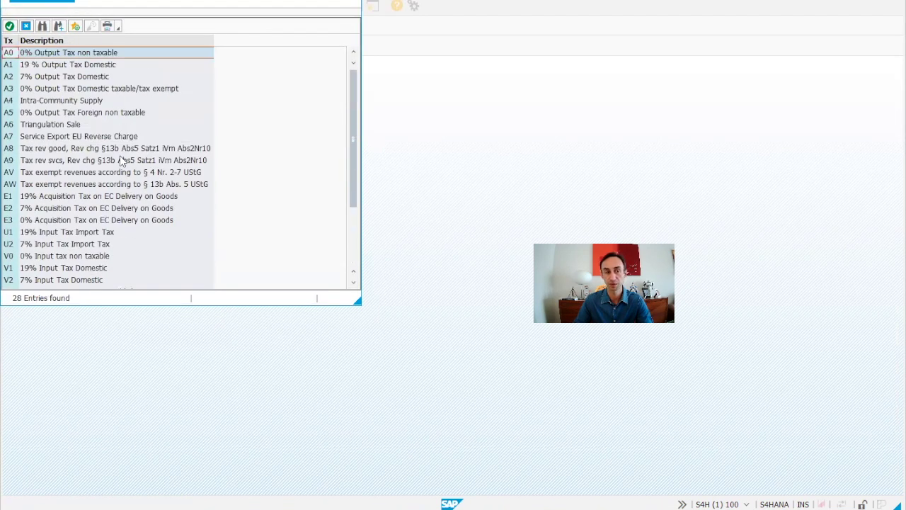
double_click(68, 68)
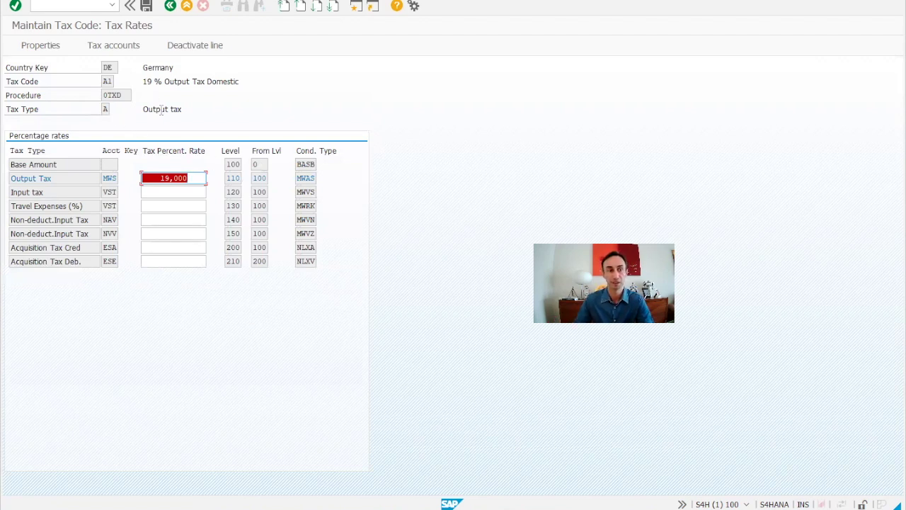
click(170, 5)
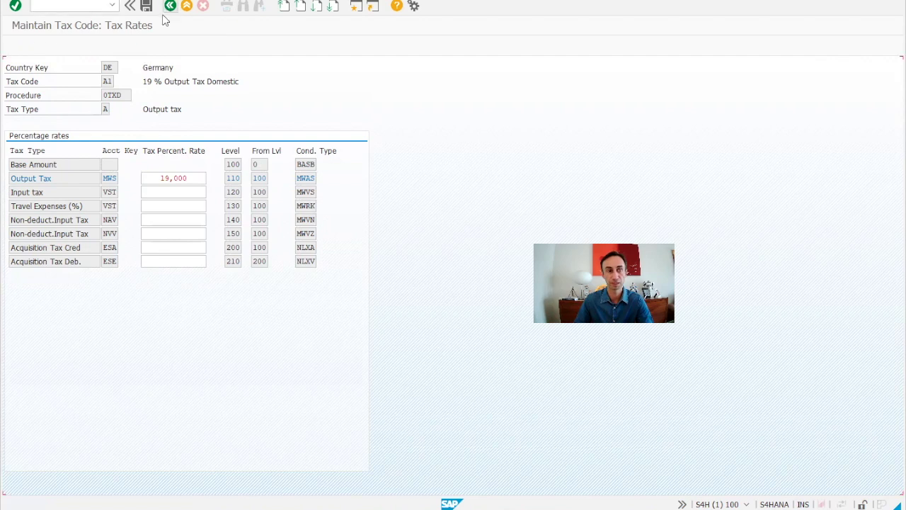
click(170, 7)
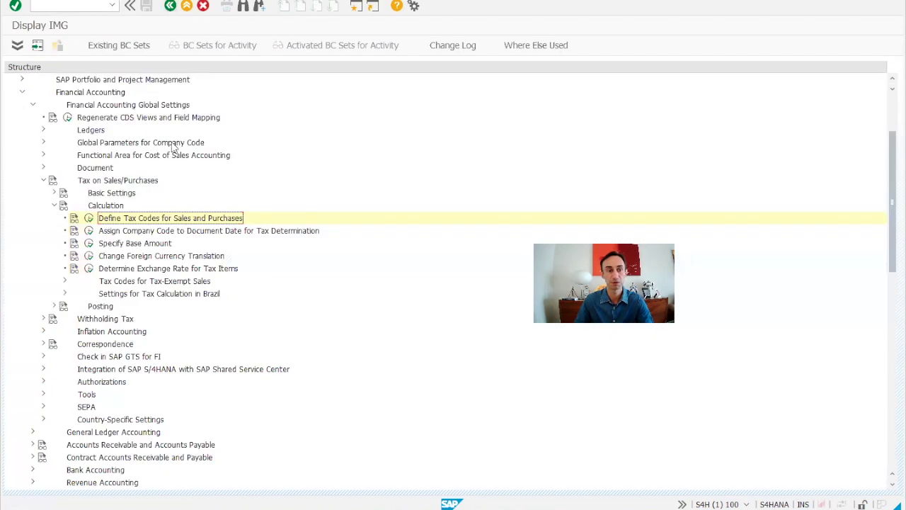
Step: Open Define Tax Codes for Sales and Purchases for country US and select tax code I0, A/P Sales Tax, exempt
click(89, 218)
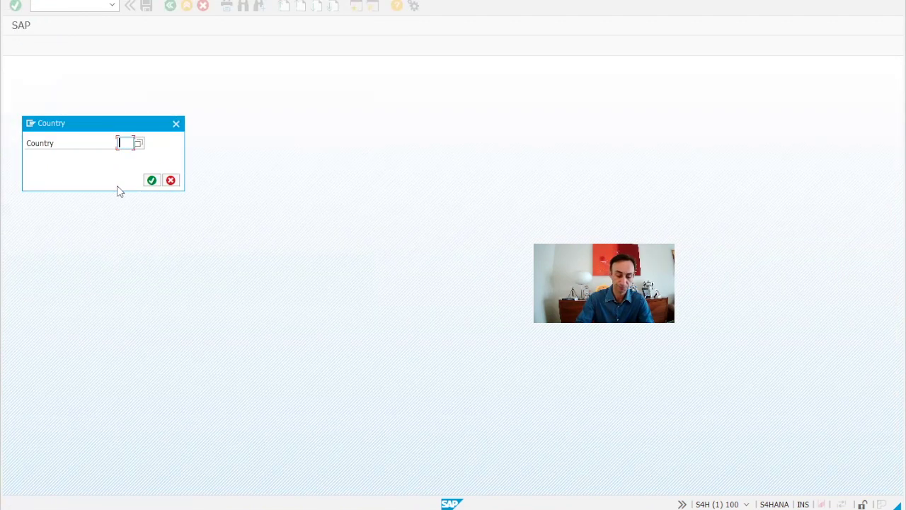
text(US)
key(Return)
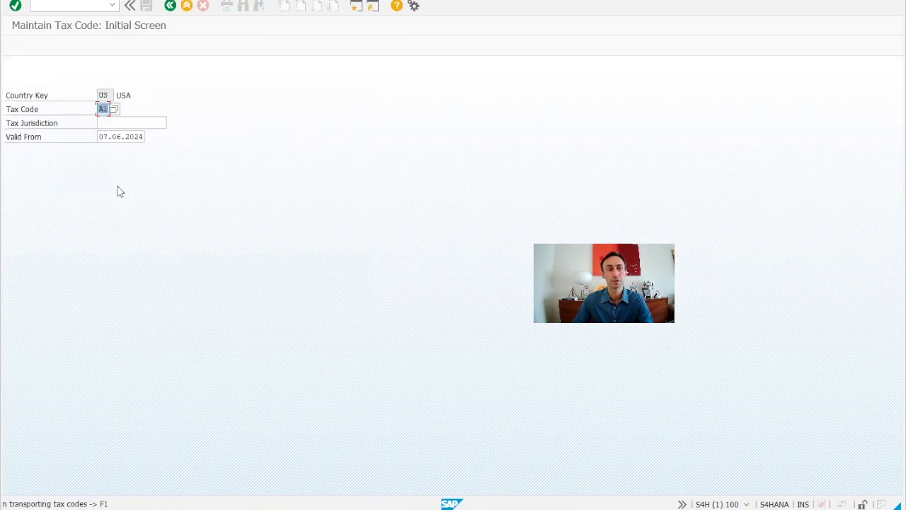
click(129, 121)
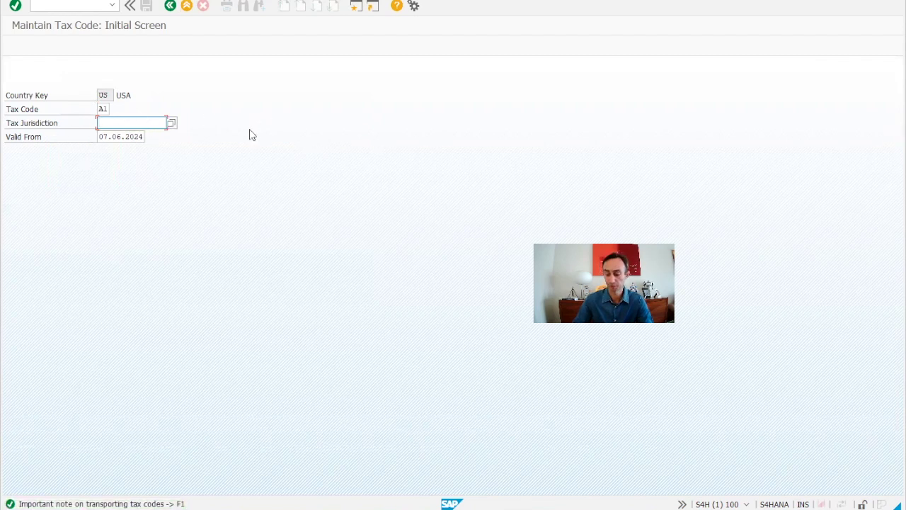
click(113, 109)
click(119, 137)
key(F4)
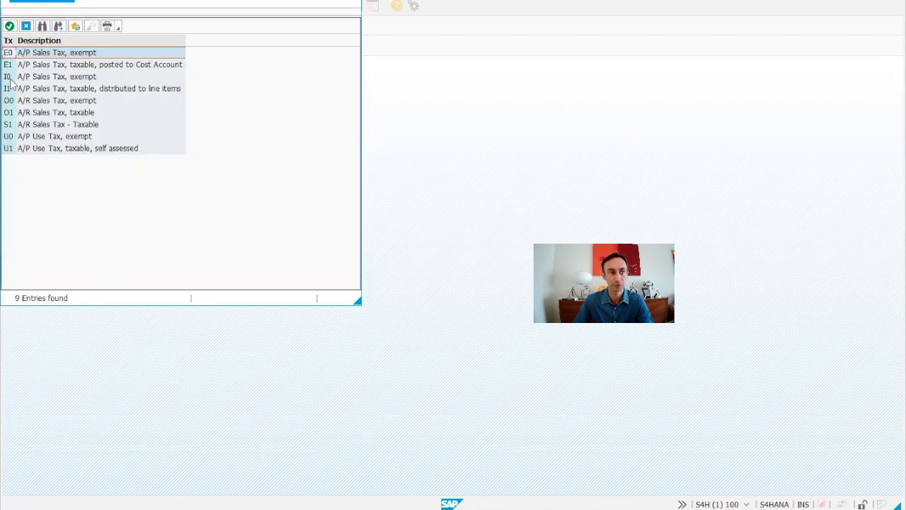
double_click(9, 78)
key(Return)
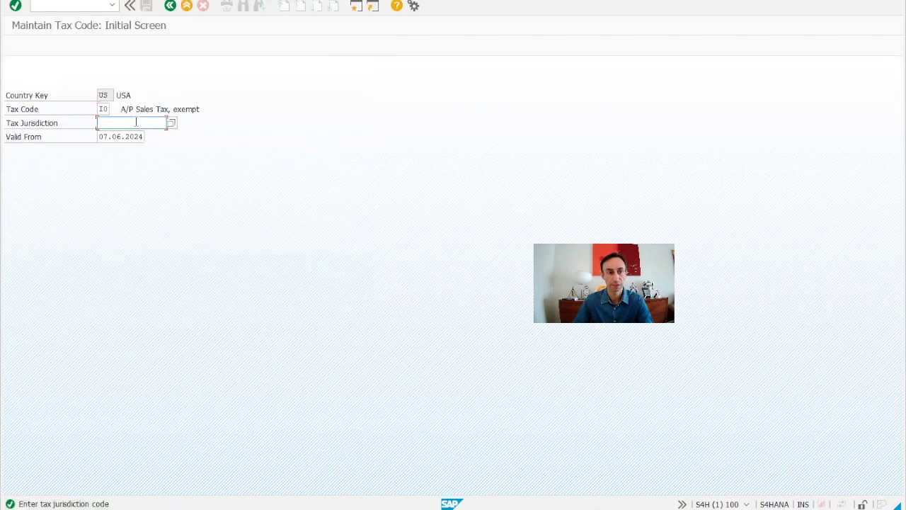
Step: Examine the tax rates of US tax code I0 for the Connecticut jurisdiction CT00000000 and return to the implementation guide
click(170, 124)
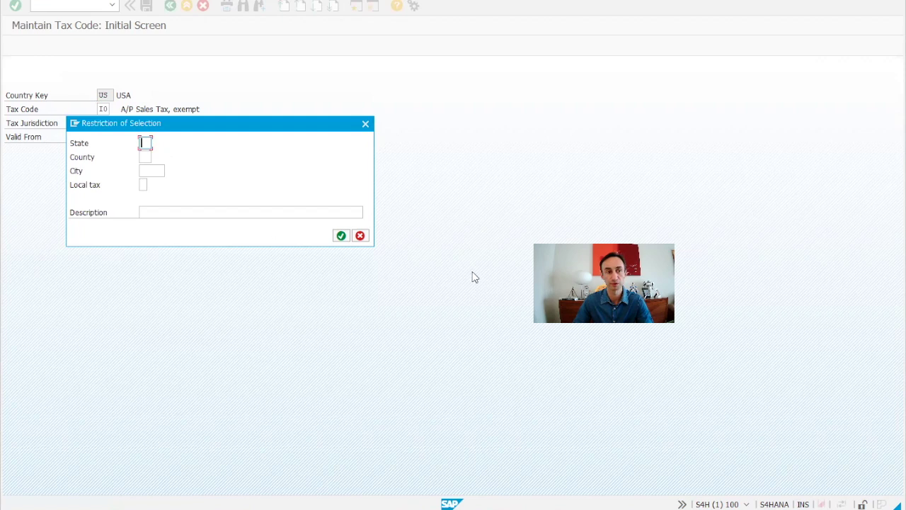
click(340, 236)
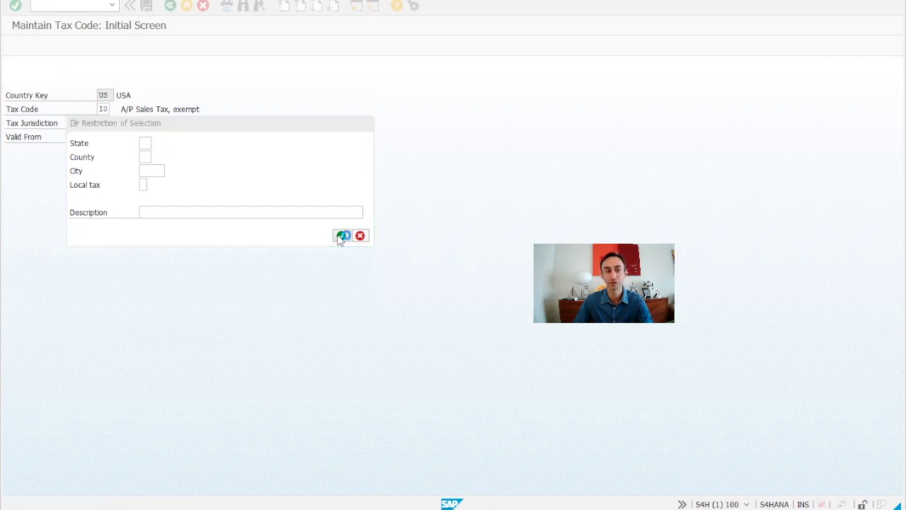
double_click(98, 292)
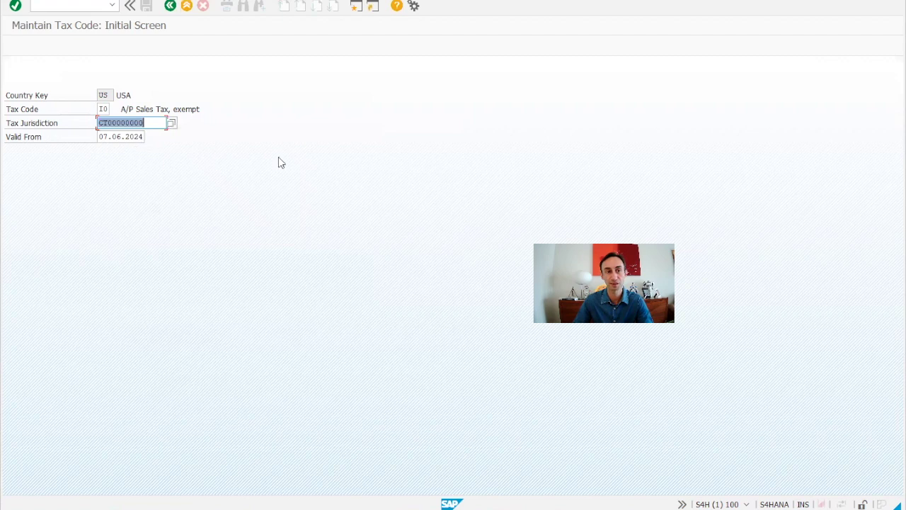
key(Return)
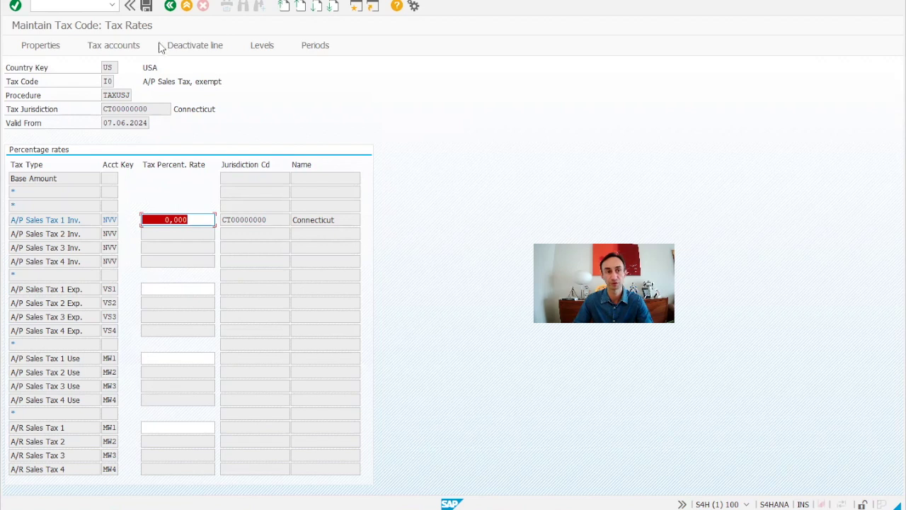
click(170, 6)
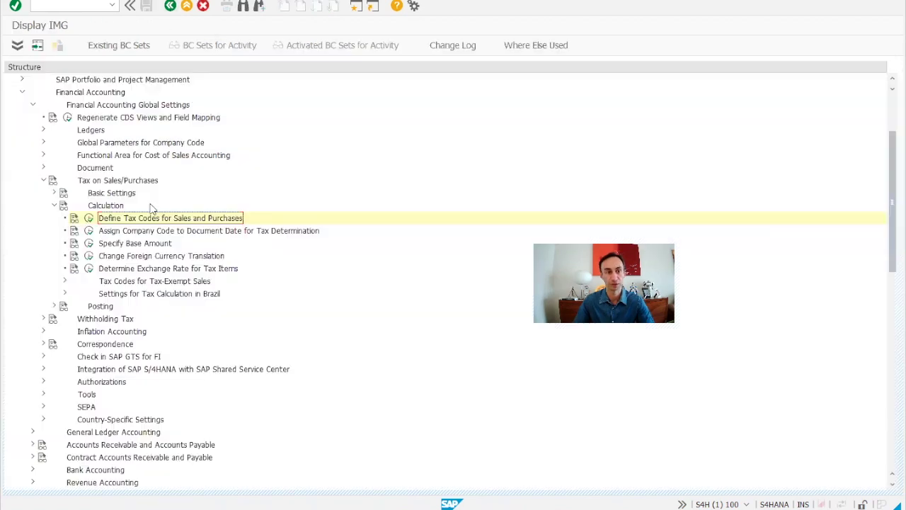
Step: Reopen Define Tax Codes for Sales and Purchases for country DE and cancel the properties entry for tax code I0
click(89, 218)
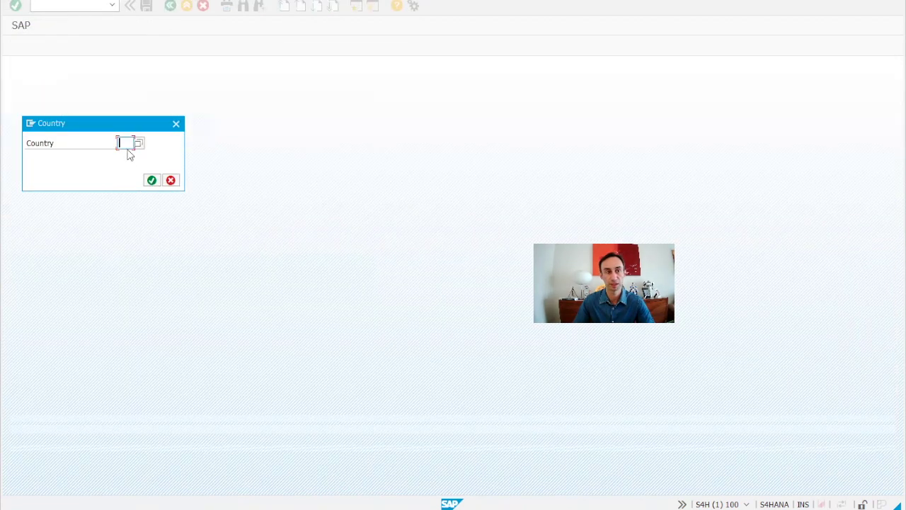
text(DE)
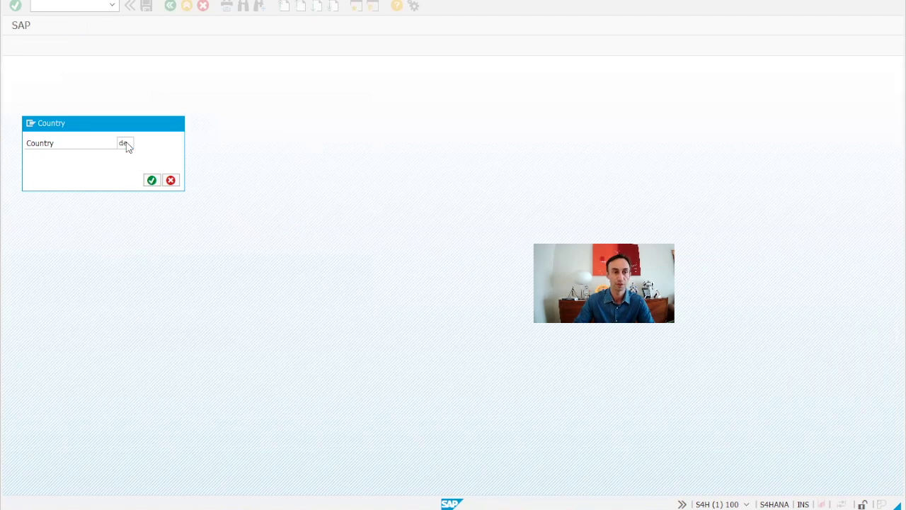
key(Return)
key(Return)
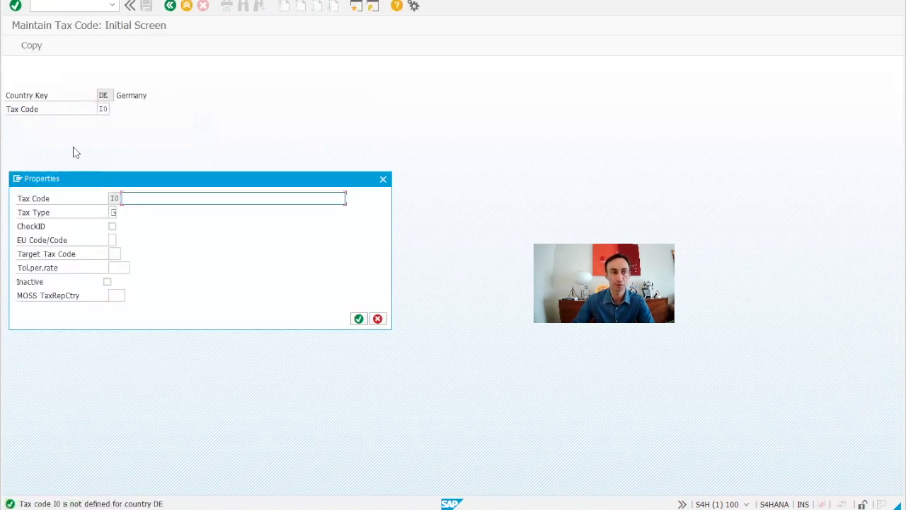
key(F12)
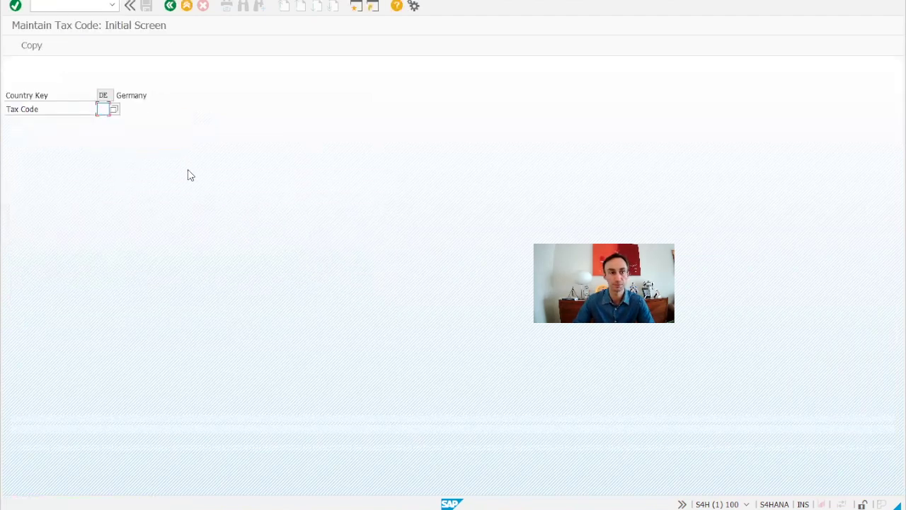
Step: Select German tax code V1, 19% Input Tax Domestic, and examine its Input tax line and condition type
click(114, 110)
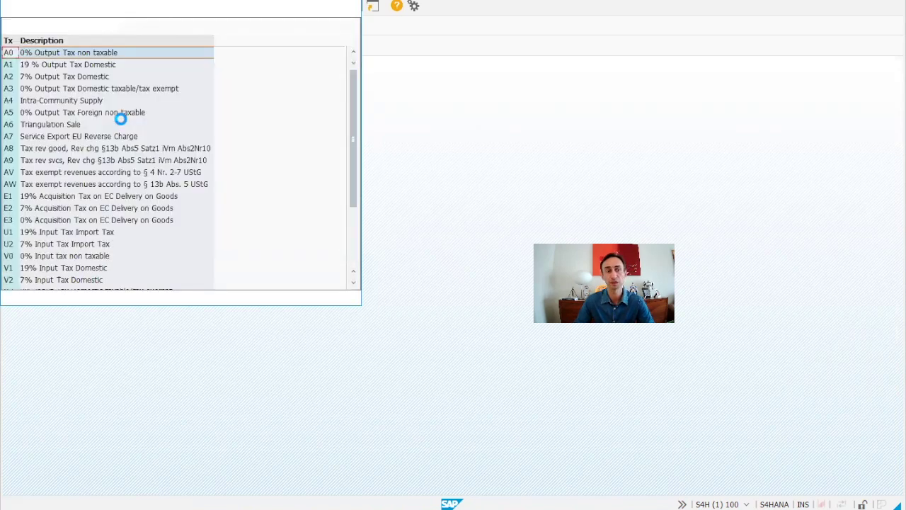
scroll(121, 124, down, 2)
scroll(122, 124, down, 1)
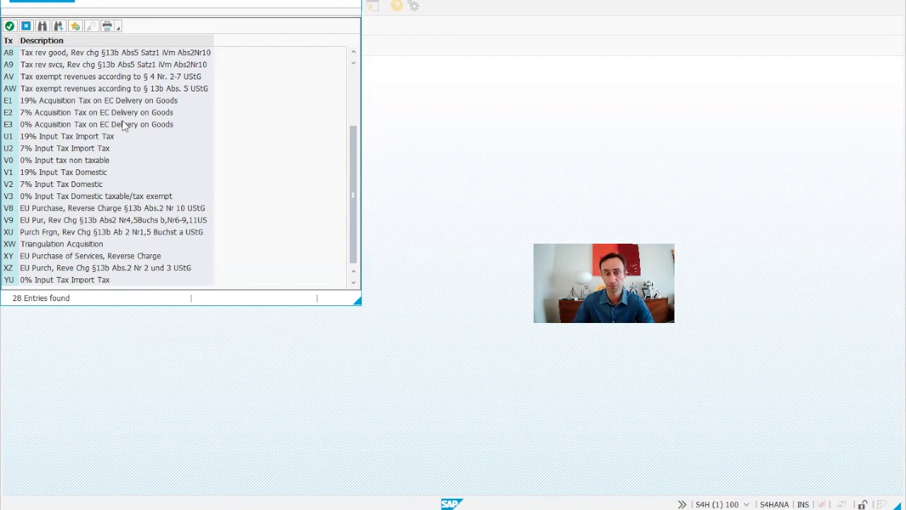
double_click(60, 173)
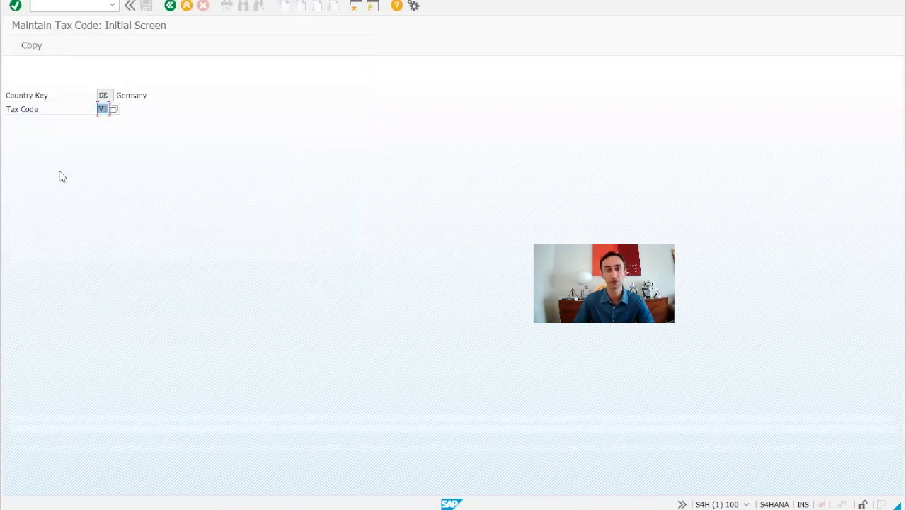
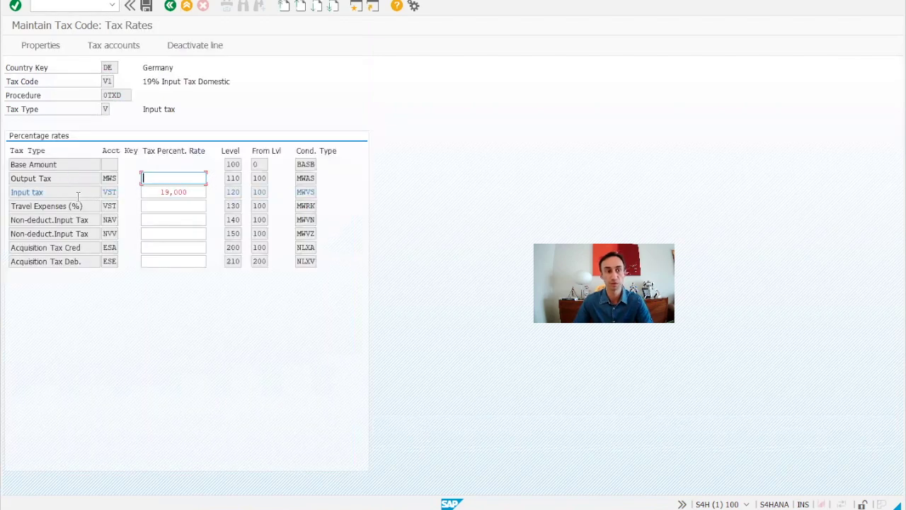
click(57, 192)
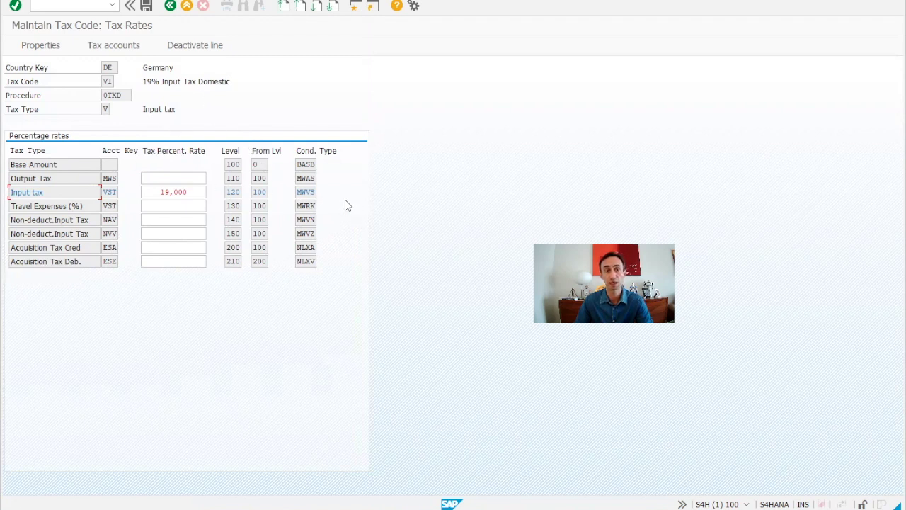
click(302, 193)
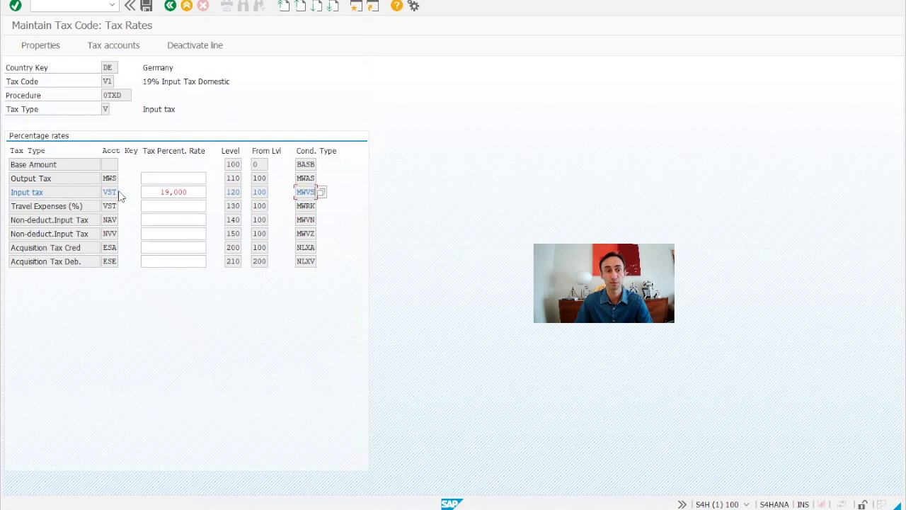
Step: Check the G/L account assigned to tax code V1 in chart of accounts YCOA and return to the implementation guide
click(112, 45)
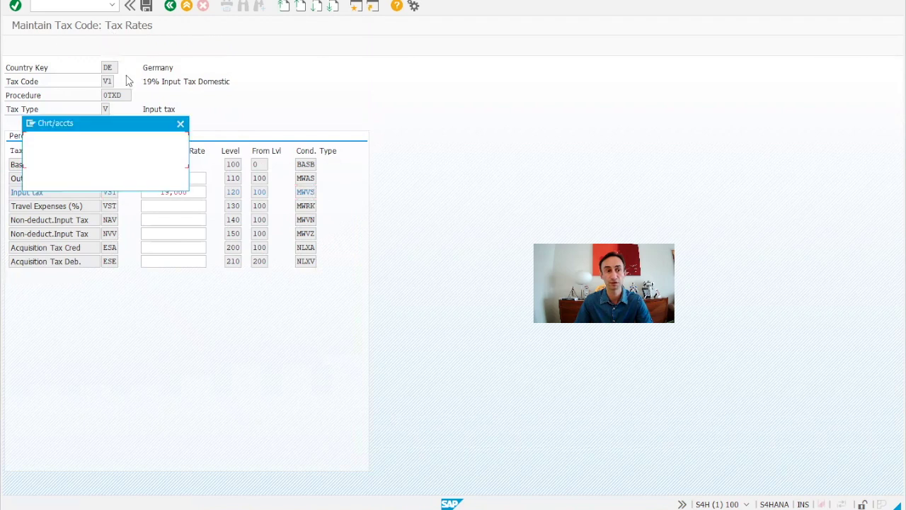
text(Ycoa)
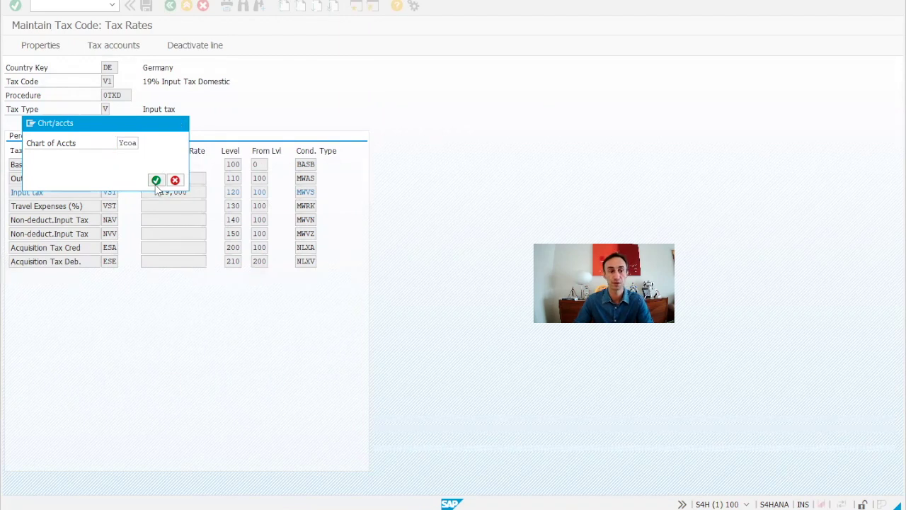
click(155, 180)
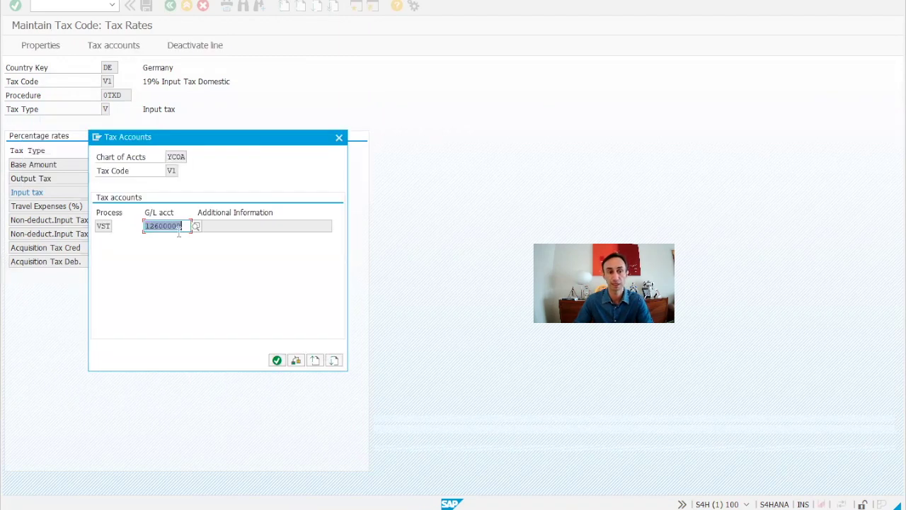
click(183, 225)
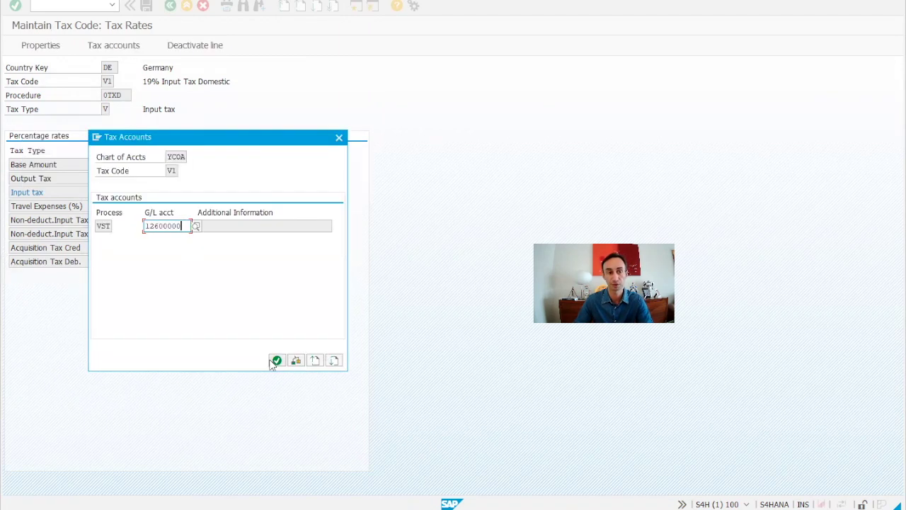
click(275, 361)
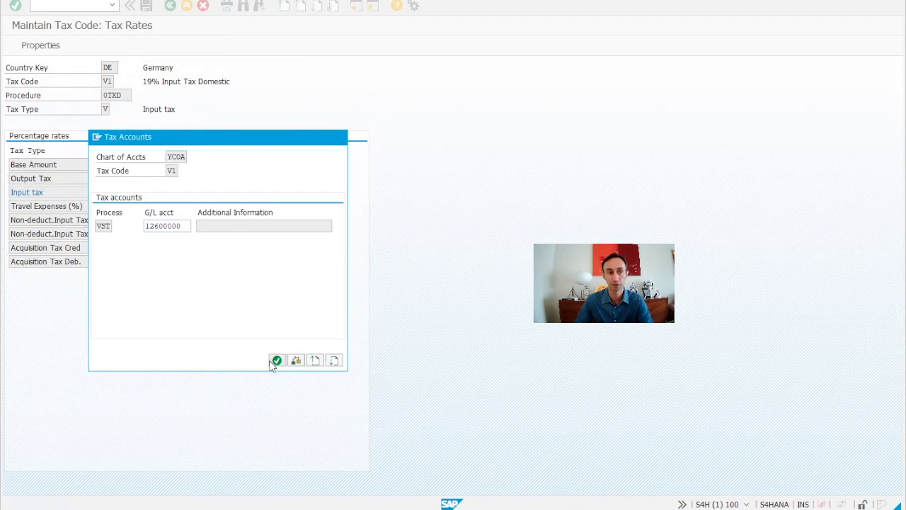
click(171, 7)
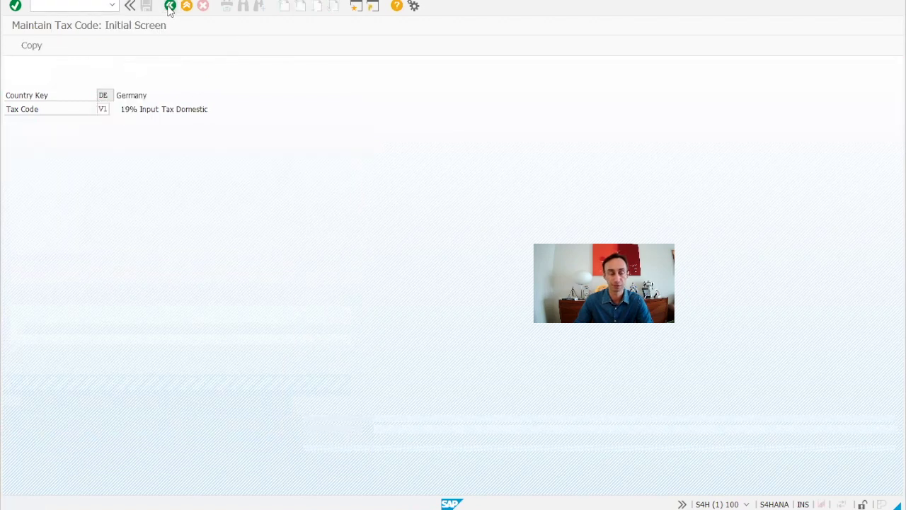
click(169, 8)
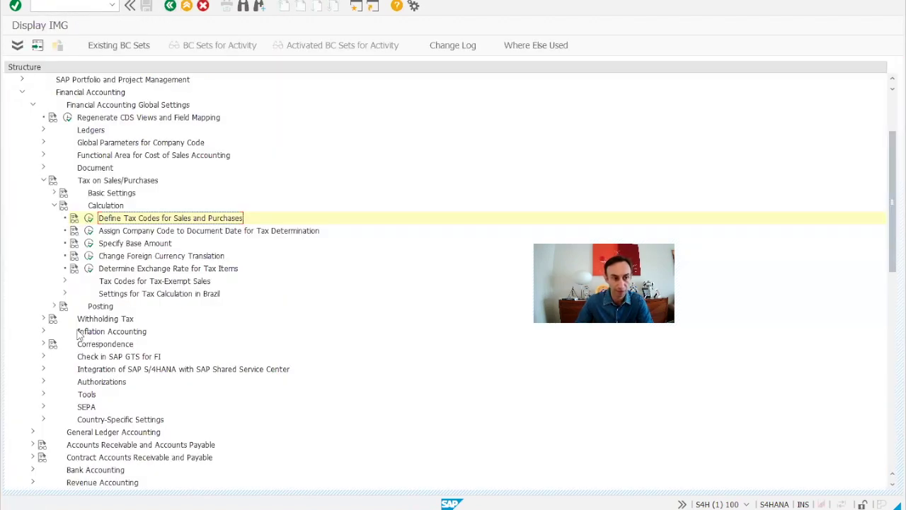
Step: Open Define Tax Accounts in the Posting settings and position the posting key list at transaction VST
click(54, 306)
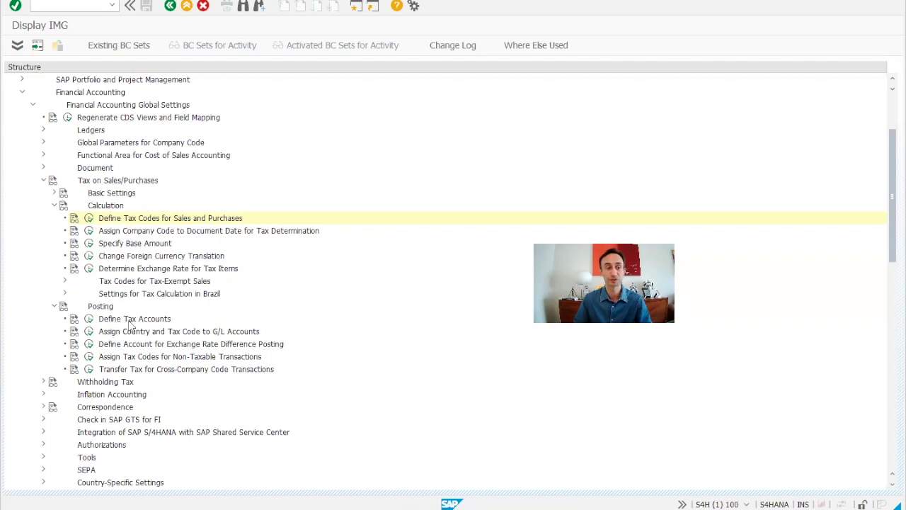
click(88, 319)
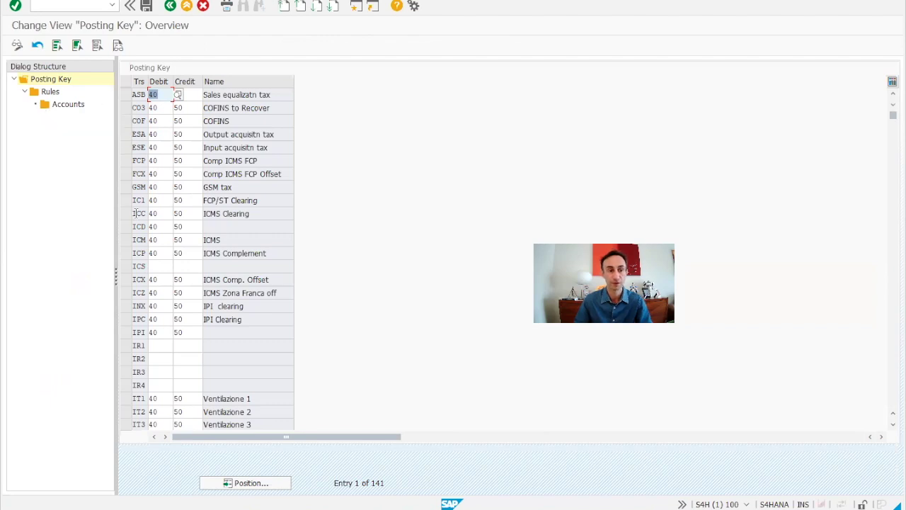
scroll(137, 214, down, 1)
scroll(137, 213, up, 1)
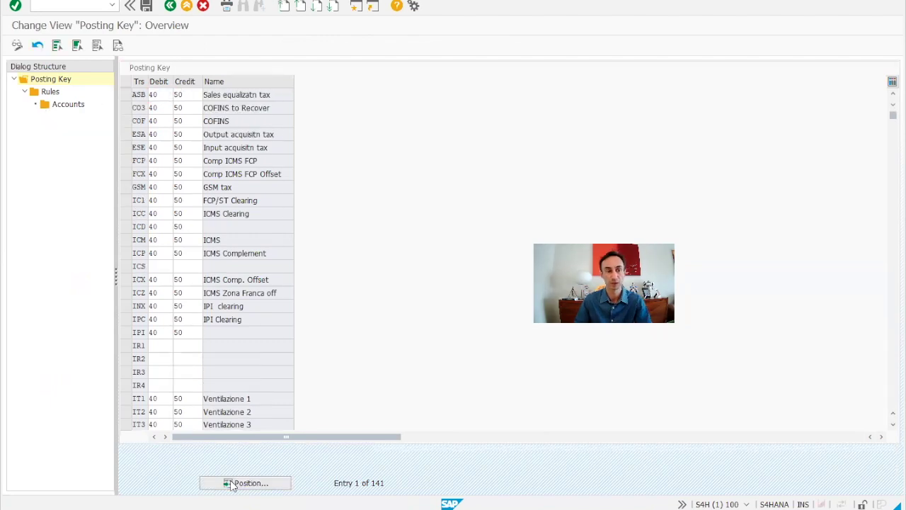
click(232, 484)
text(VST)
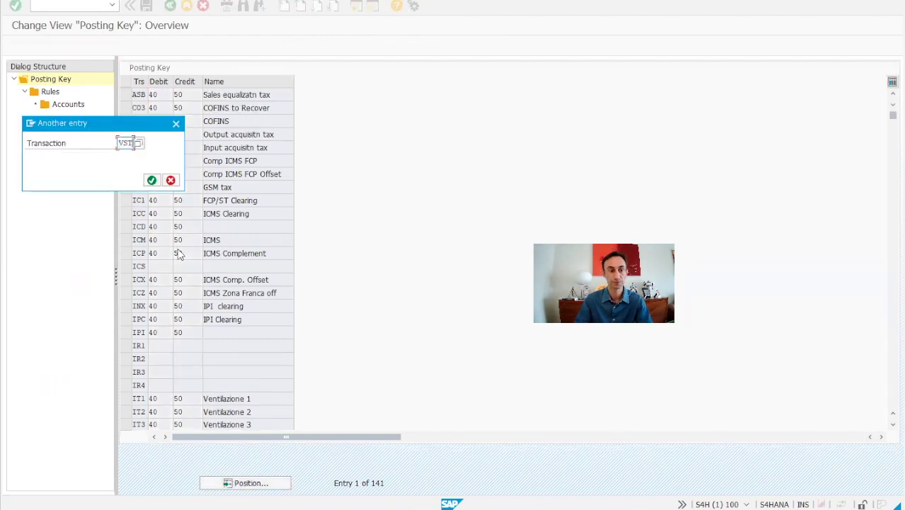
key(Return)
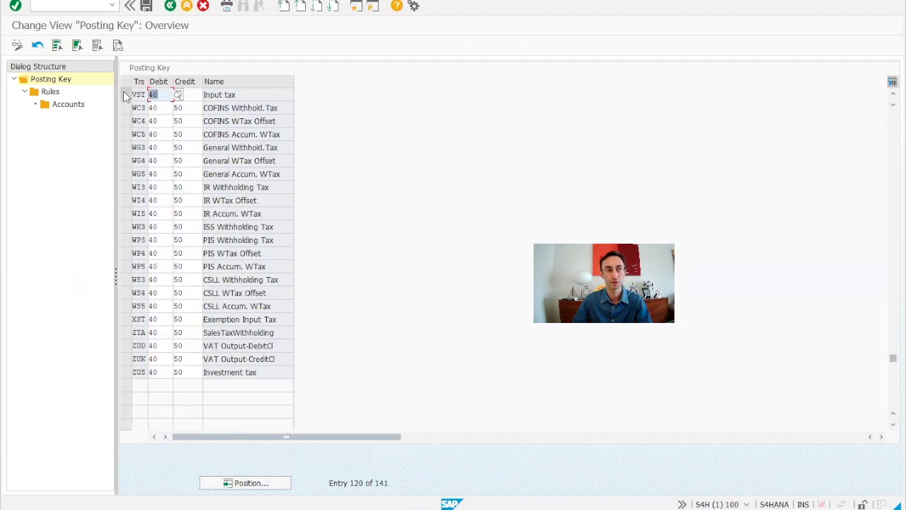
Step: Open the account assignments of transaction VST for chart of accounts YCOA in the posting key rules
click(126, 95)
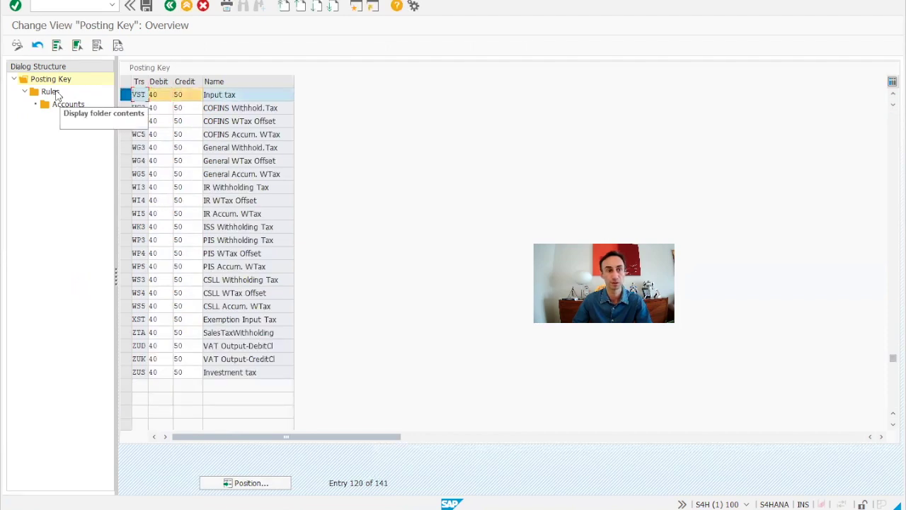
double_click(51, 92)
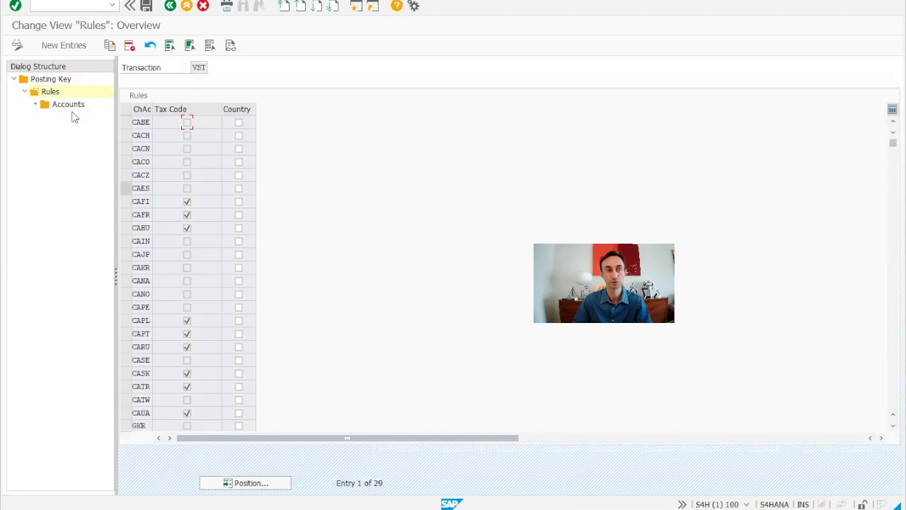
double_click(68, 108)
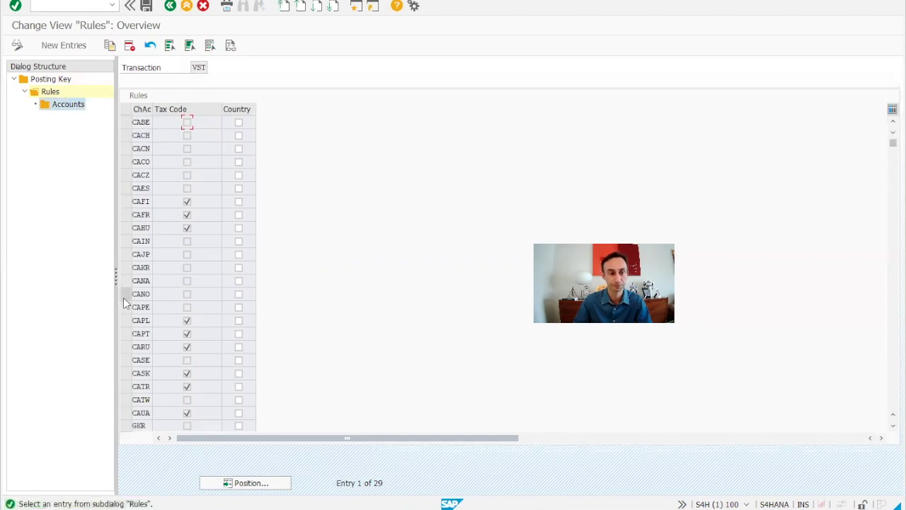
scroll(126, 319, down, 4)
scroll(139, 417, down, 3)
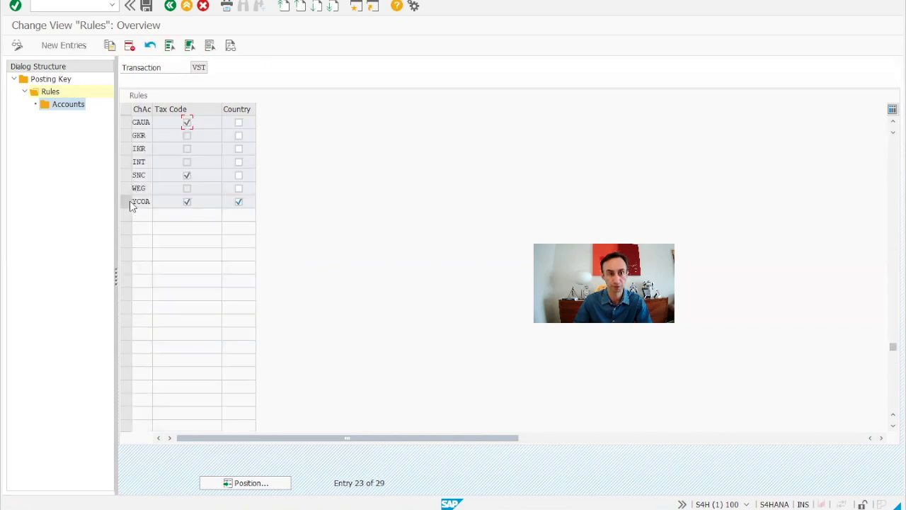
click(128, 203)
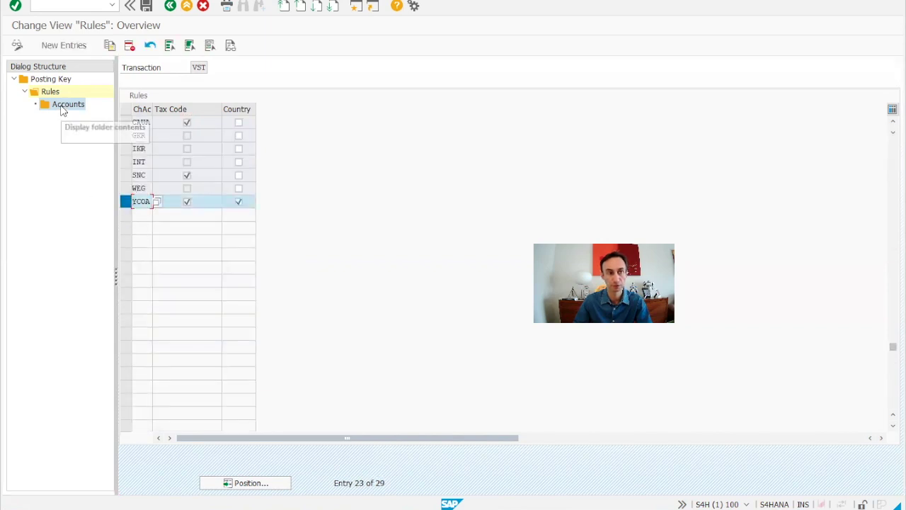
click(63, 106)
double_click(63, 106)
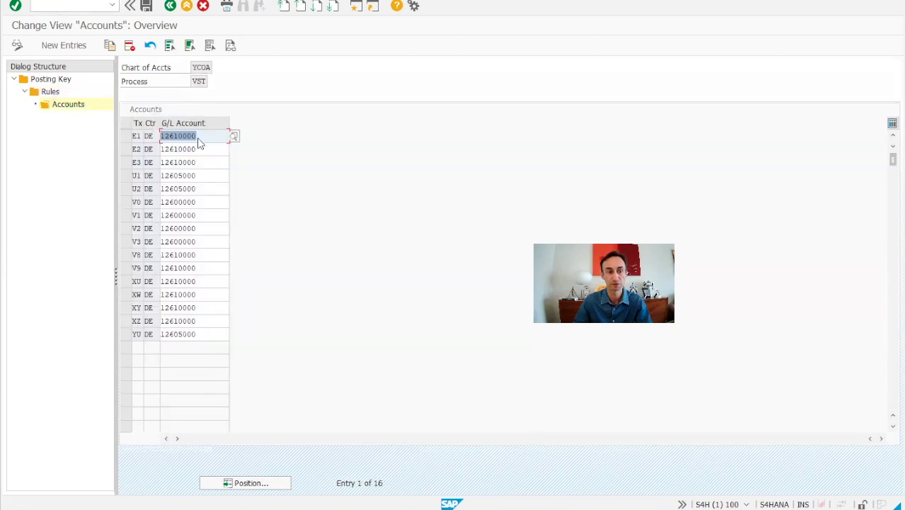
Step: Examine the G/L accounts assigned to the German input tax codes, and return to the implementation guide
click(137, 135)
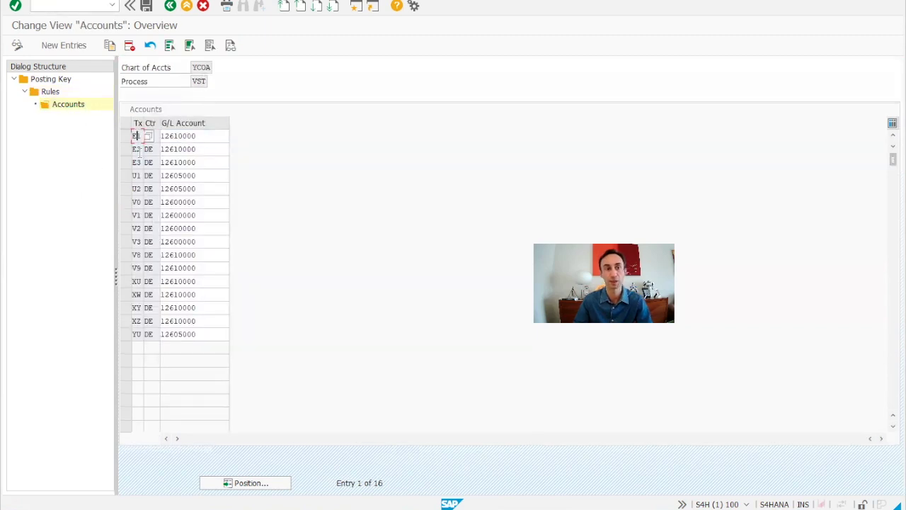
click(141, 149)
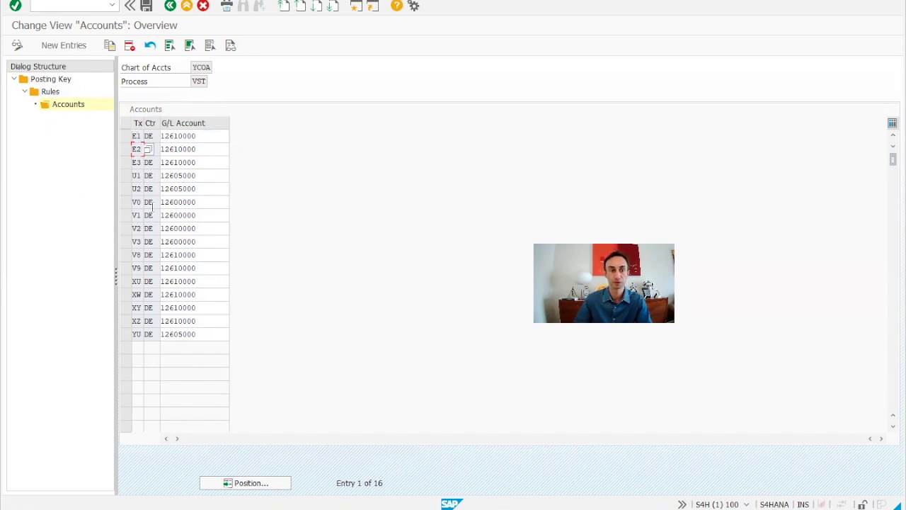
click(217, 338)
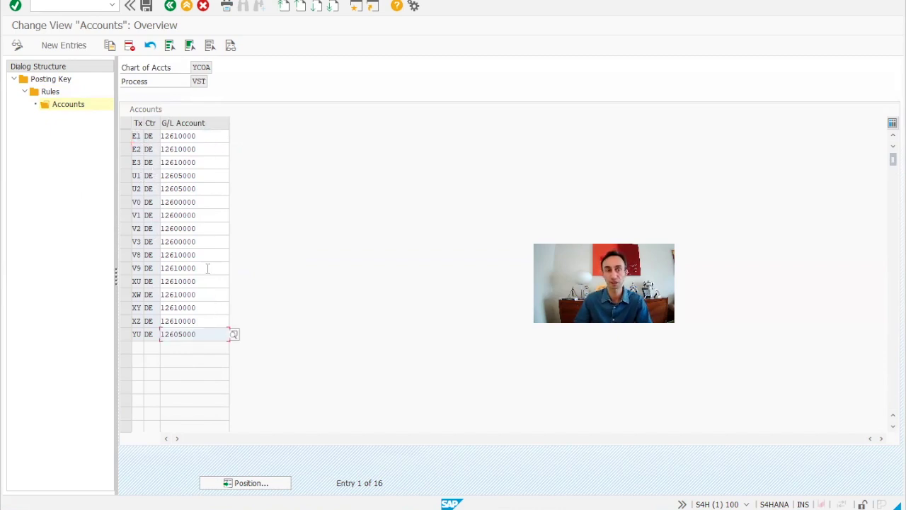
click(171, 8)
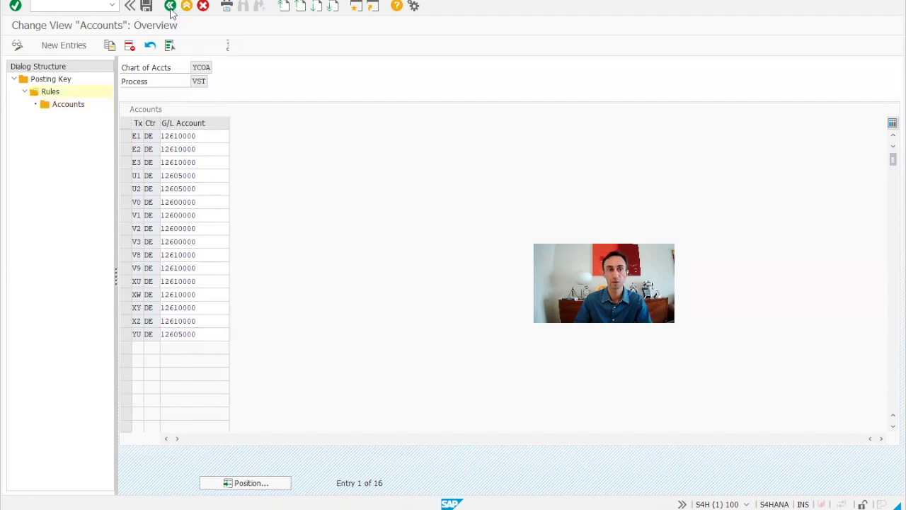
click(170, 7)
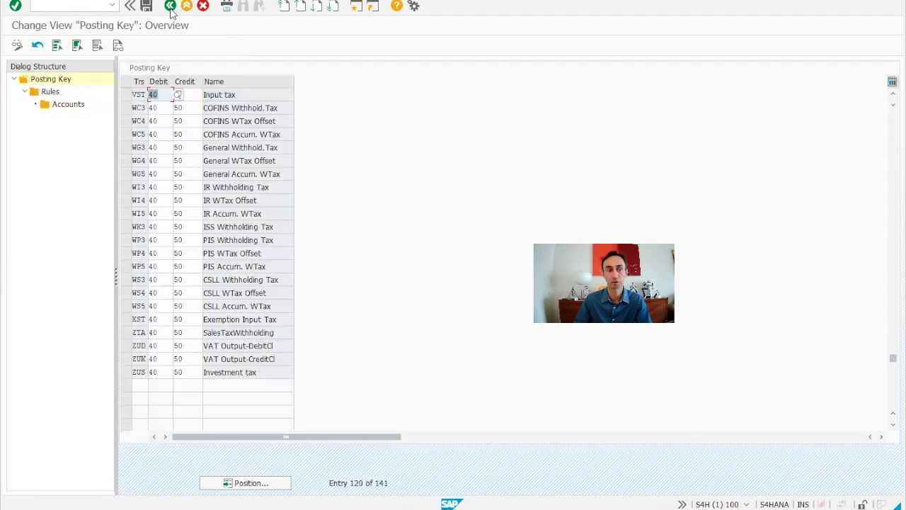
click(170, 7)
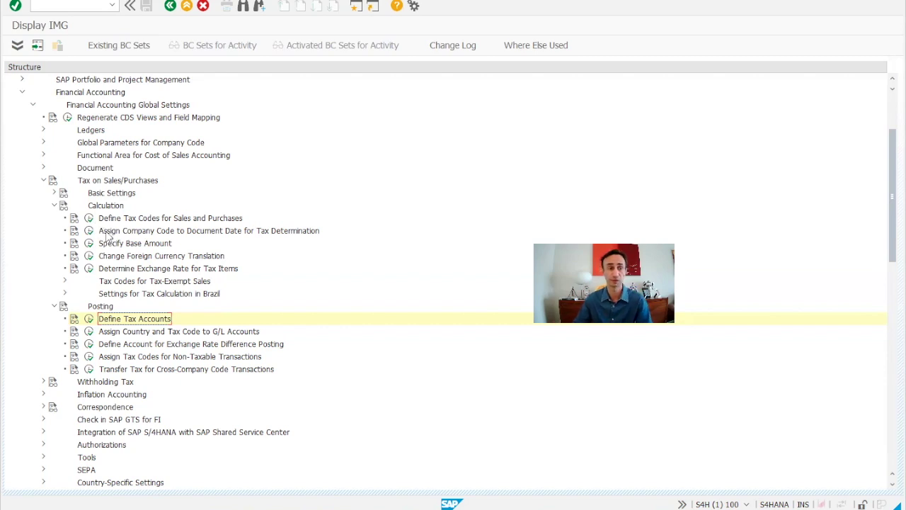
Step: Reopen Define Tax Codes for Sales and Purchases for country DE and review the tax rates of code V1
click(89, 218)
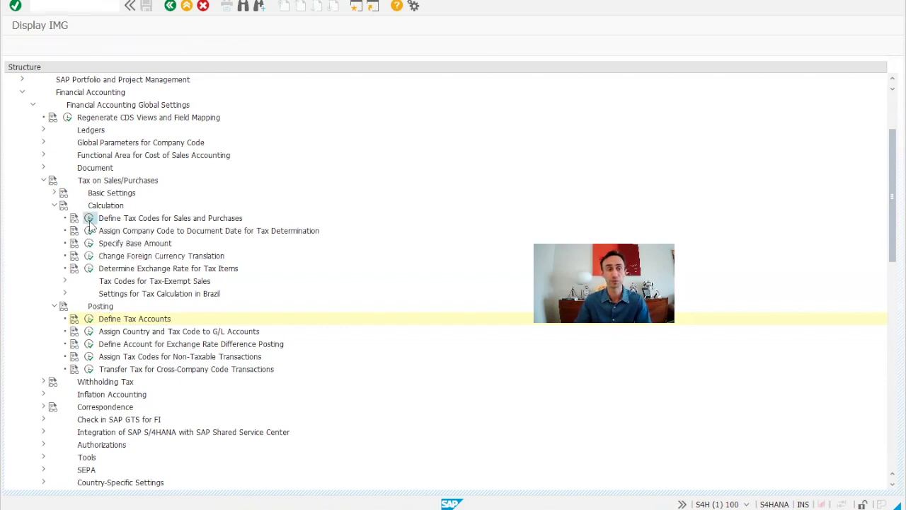
text(DE)
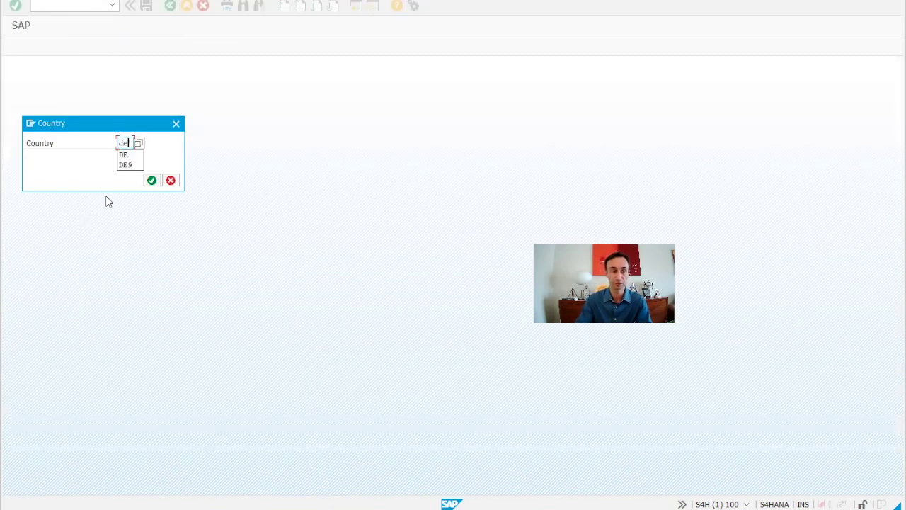
key(Return)
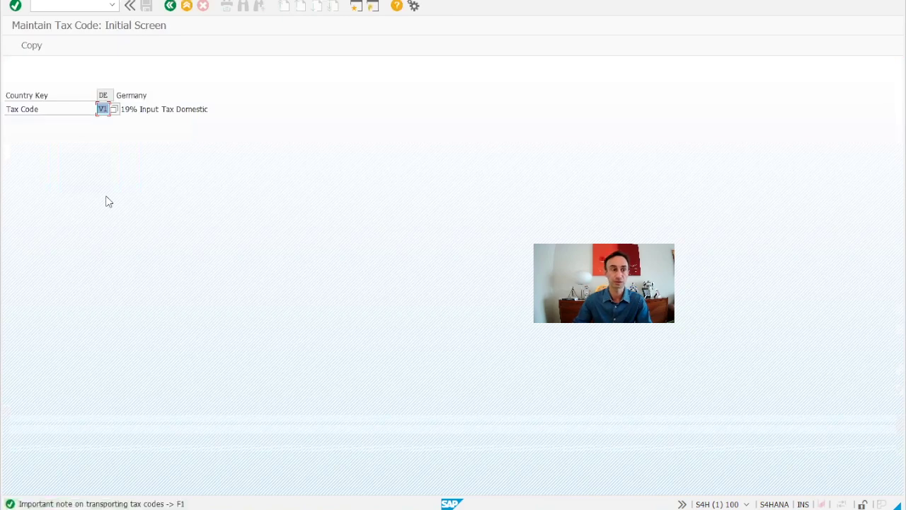
key(Return)
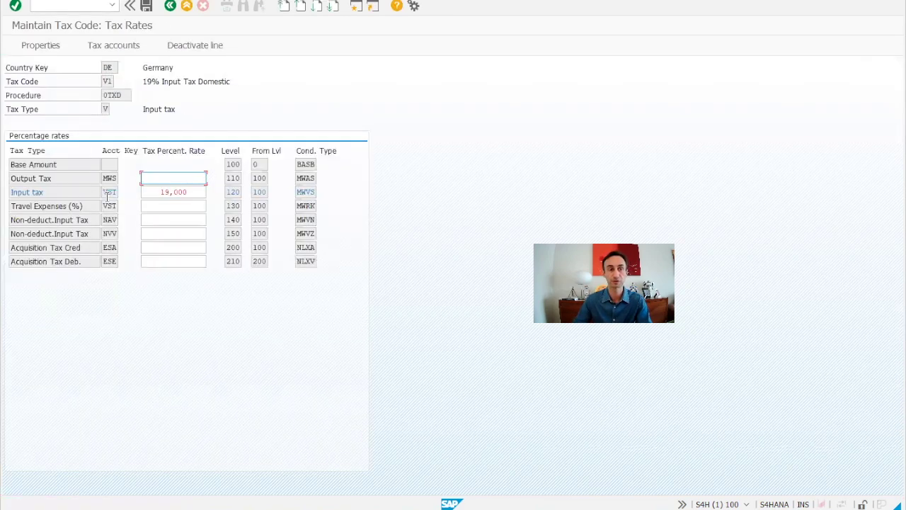
click(170, 6)
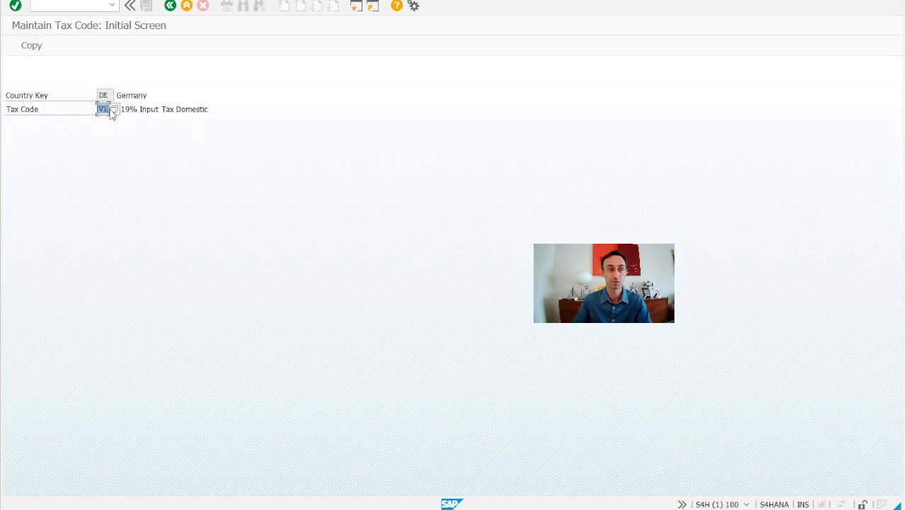
Step: Browse the list of German tax codes, reselect V1 and check its tax rates once more
click(113, 109)
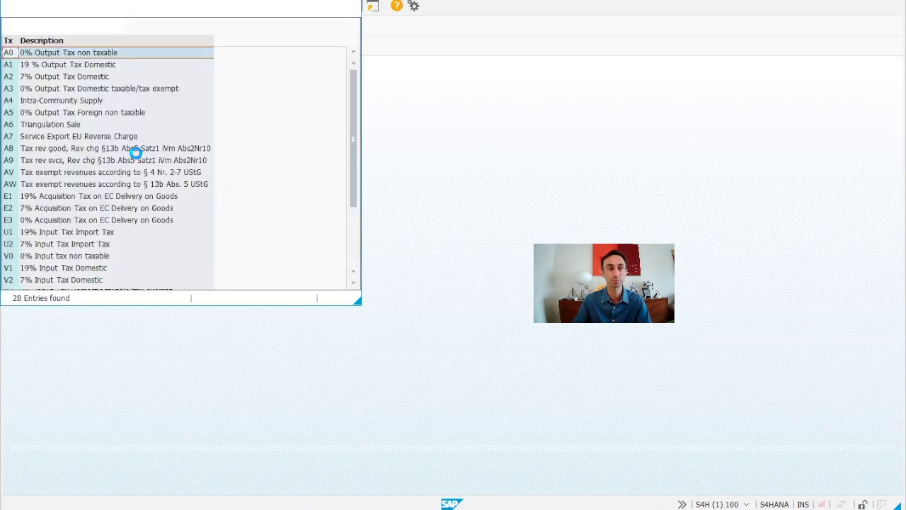
drag(356, 137, 345, 258)
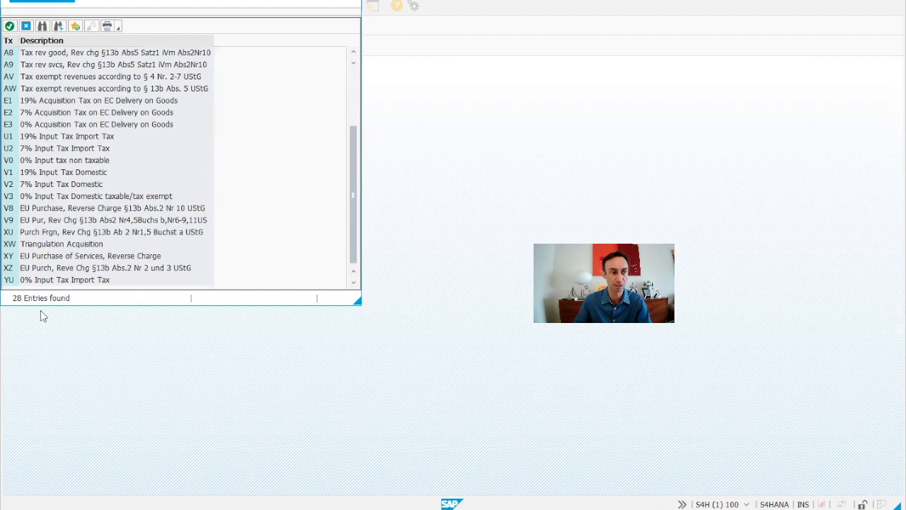
click(8, 172)
click(9, 26)
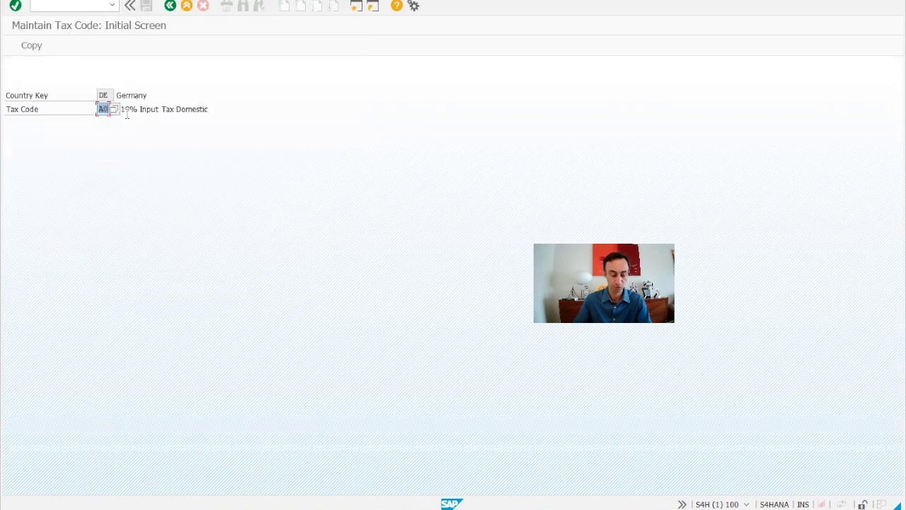
key(BackSpace)
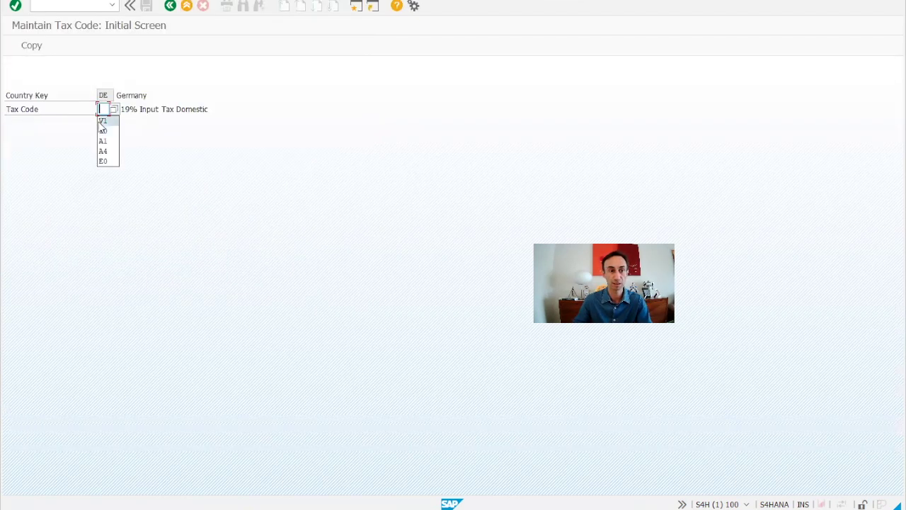
click(101, 121)
key(Return)
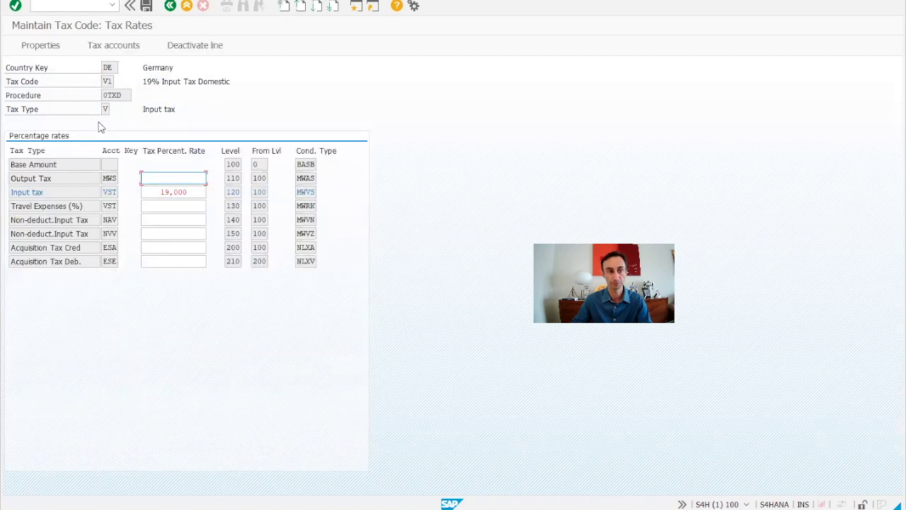
key(F3)
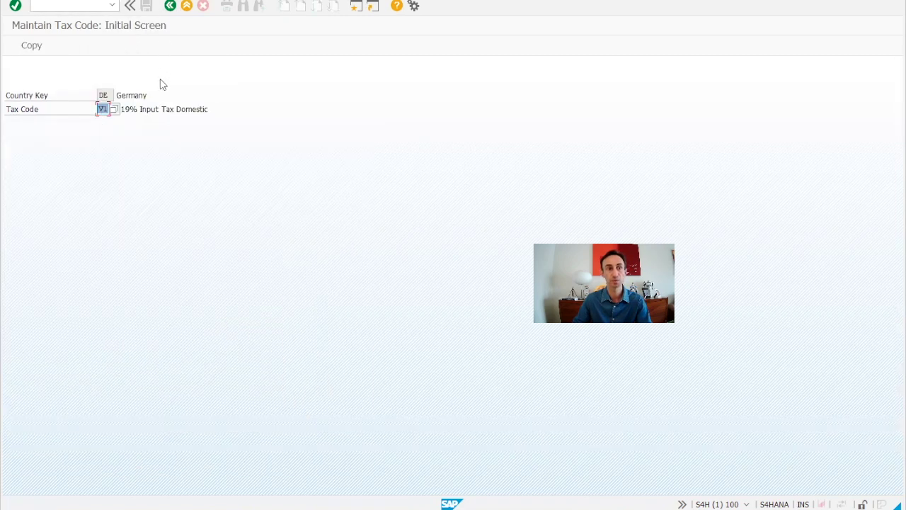
Step: Copy German tax code V1 to a new tax code Z1
click(33, 48)
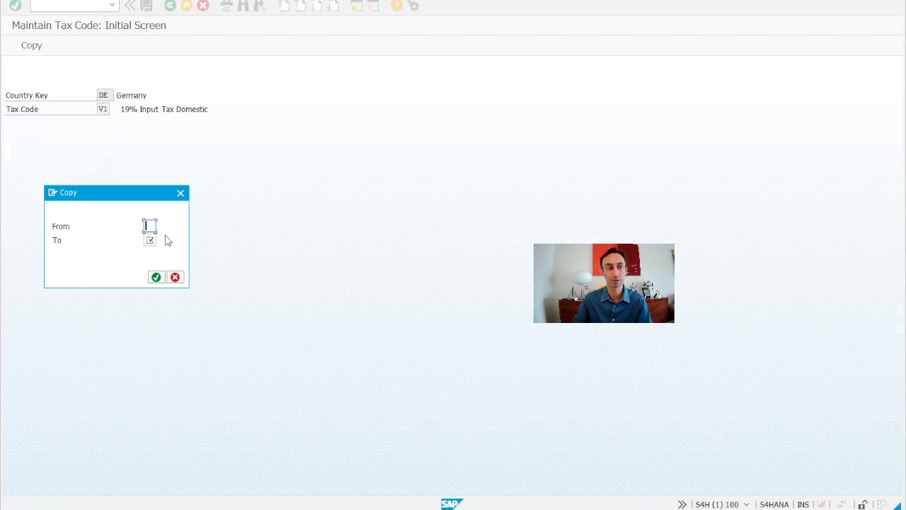
text(V1)
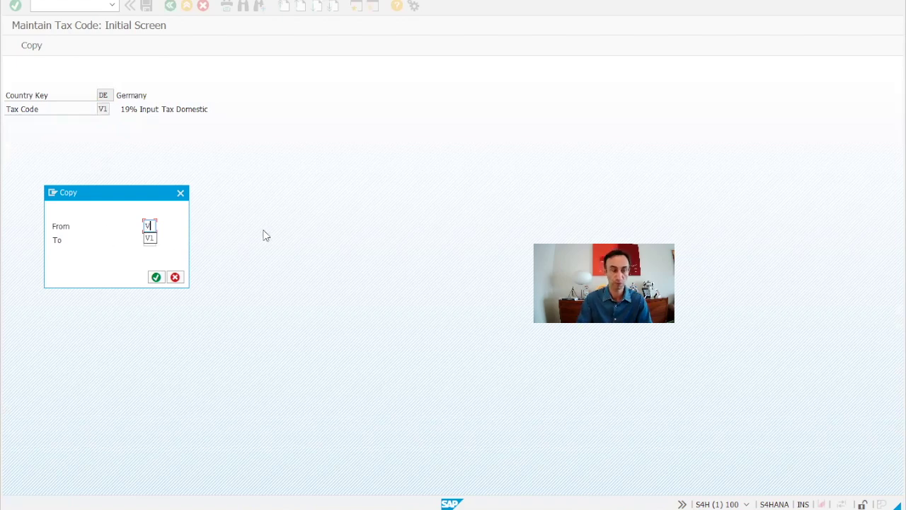
click(151, 240)
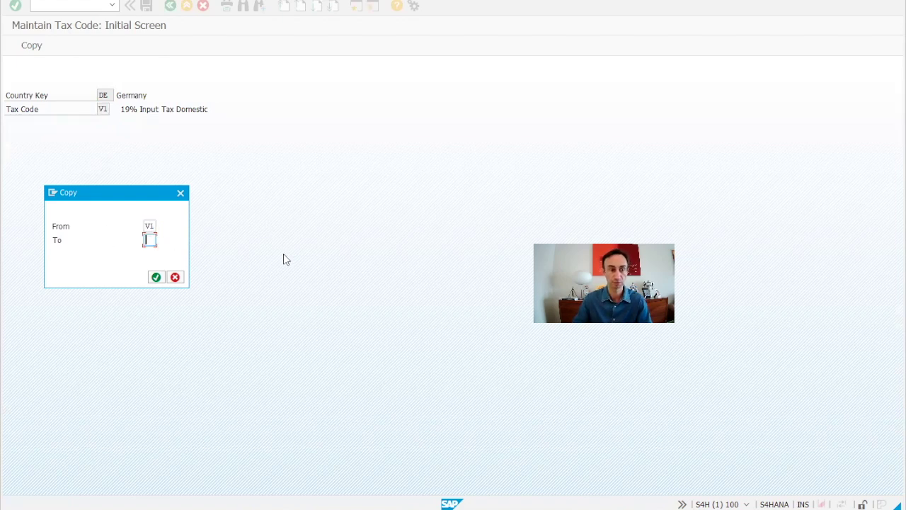
text(Z1)
key(Return)
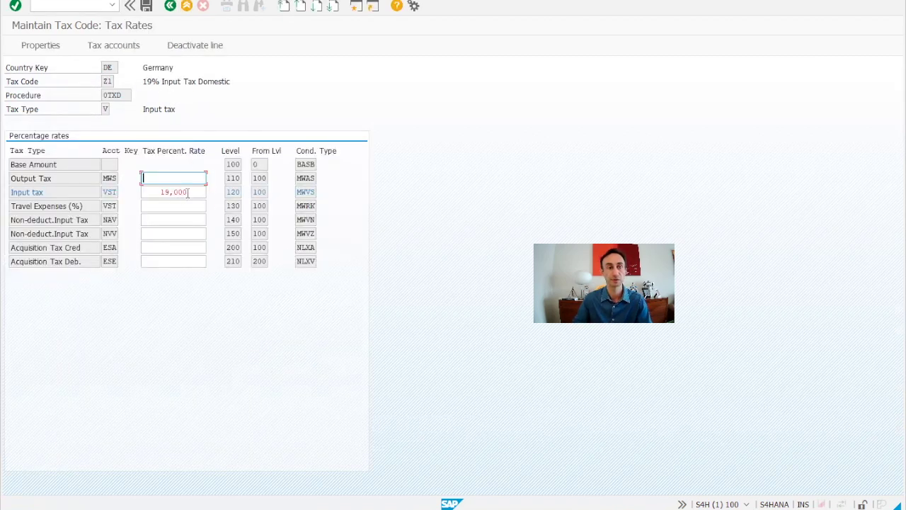
Step: Assign G/L account 12600000 to process VST of tax code Z1 in chart of accounts YCOA
click(131, 5)
click(36, 6)
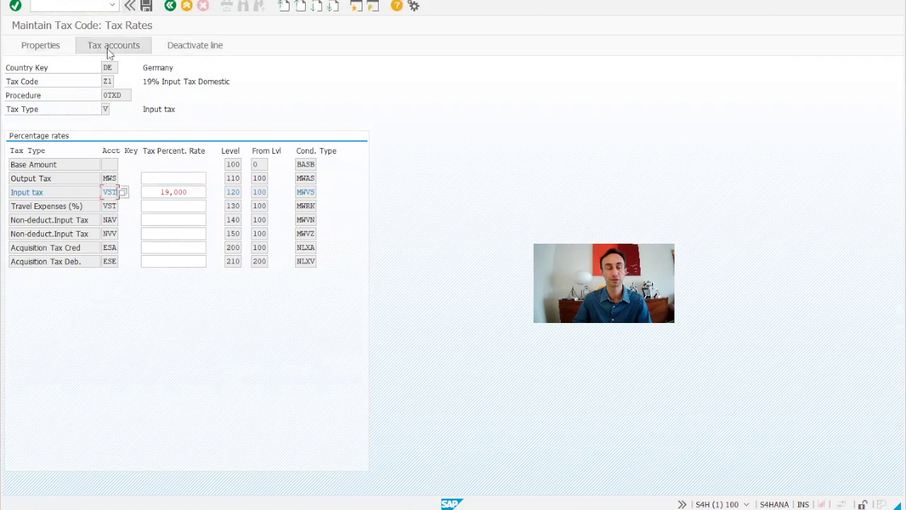
click(110, 45)
click(157, 180)
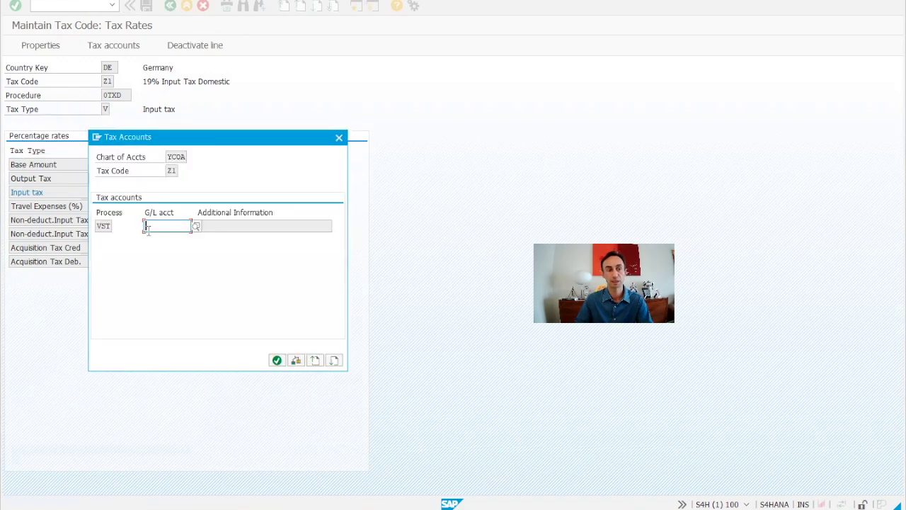
text(12600000)
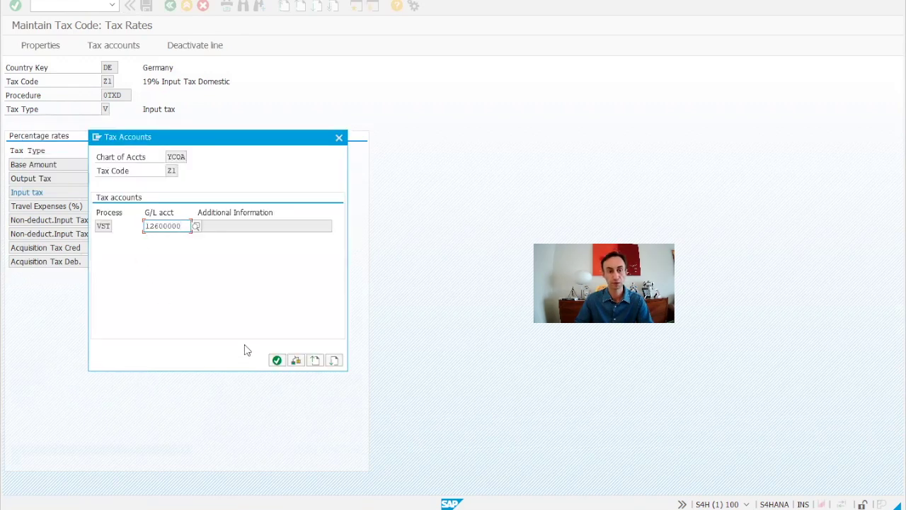
click(275, 361)
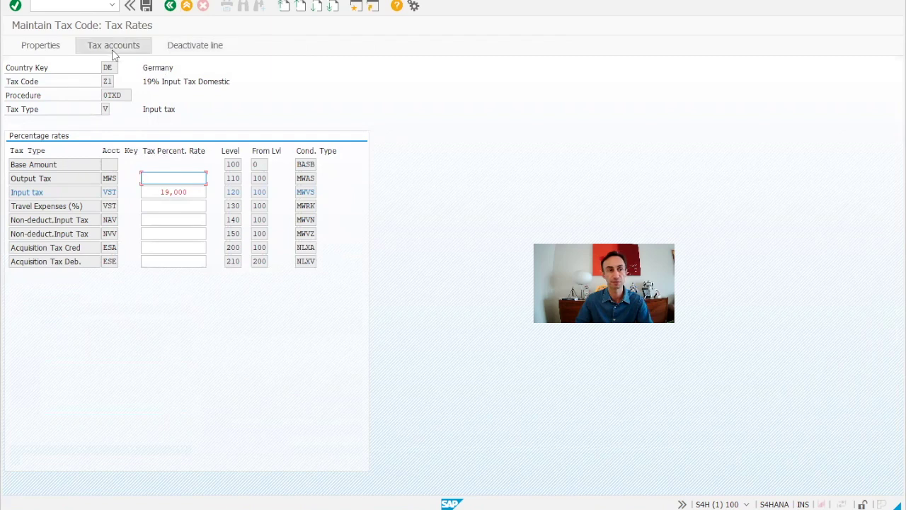
Step: Change the description of tax code Z1 to "23% Input Tax Domestic" in its properties
click(40, 44)
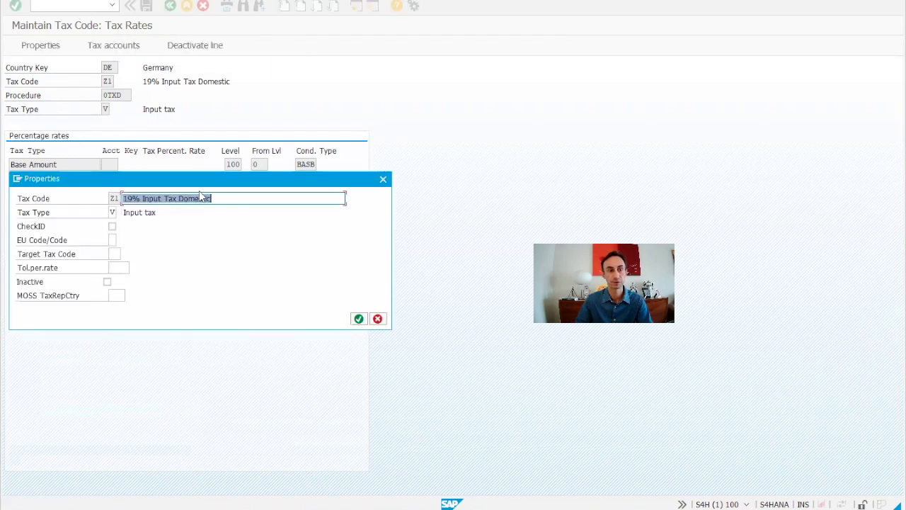
click(228, 198)
click(132, 199)
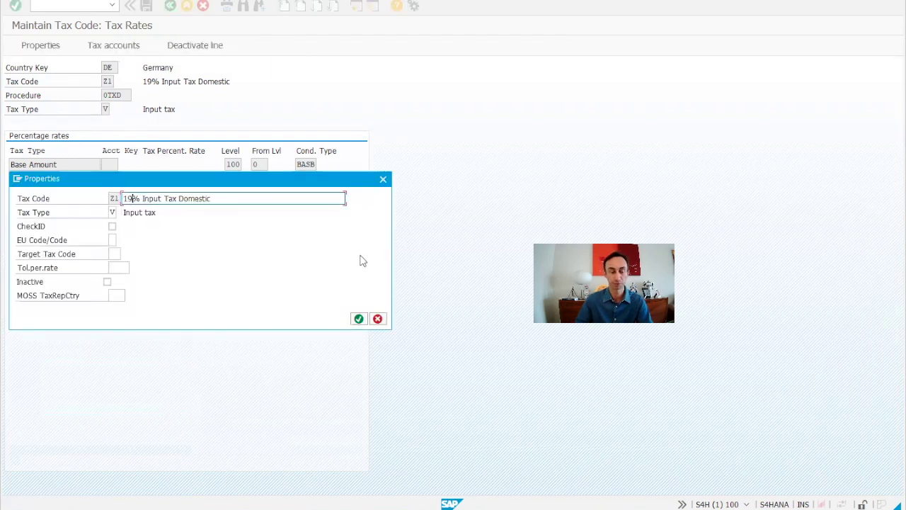
key(BackSpace)
key(BackSpace)
text(2)
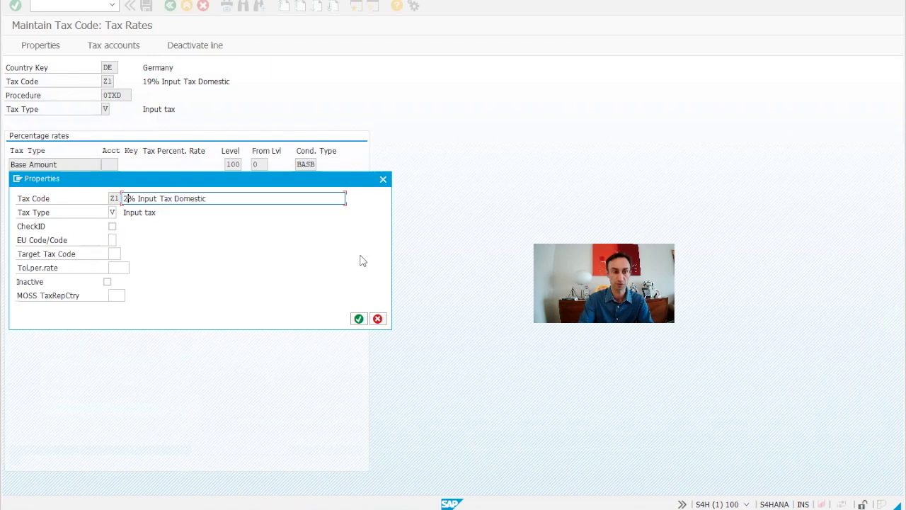
text(3)
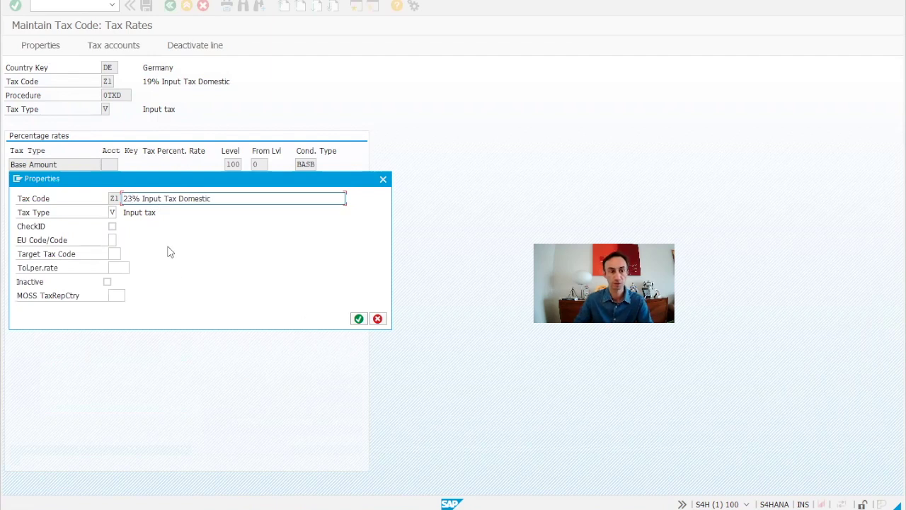
click(358, 319)
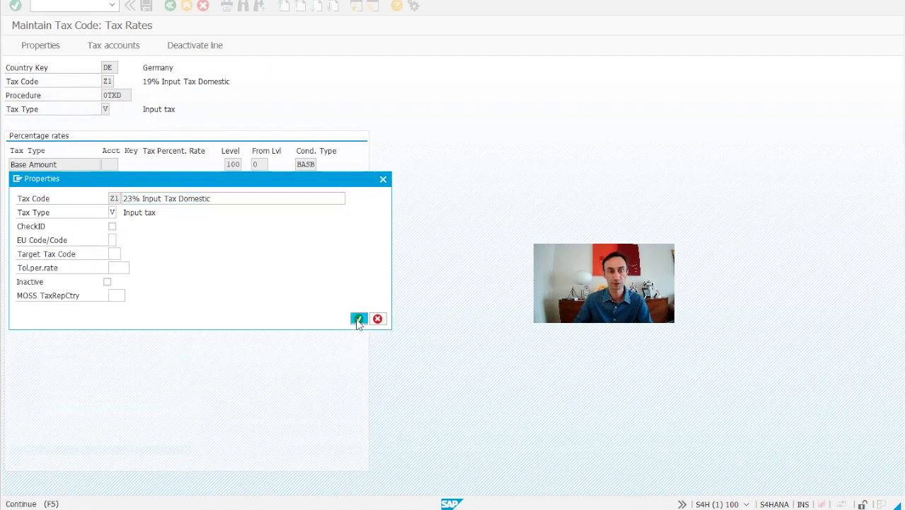
Step: Set the Input tax percentage rate of tax code Z1 to 23 and save the tax code
click(171, 192)
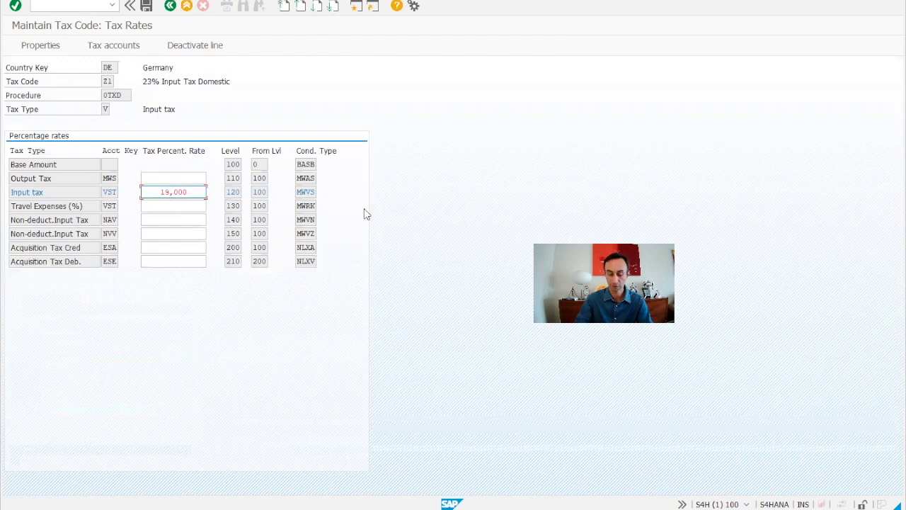
key(BackSpace)
key(BackSpace)
text(23)
key(Up)
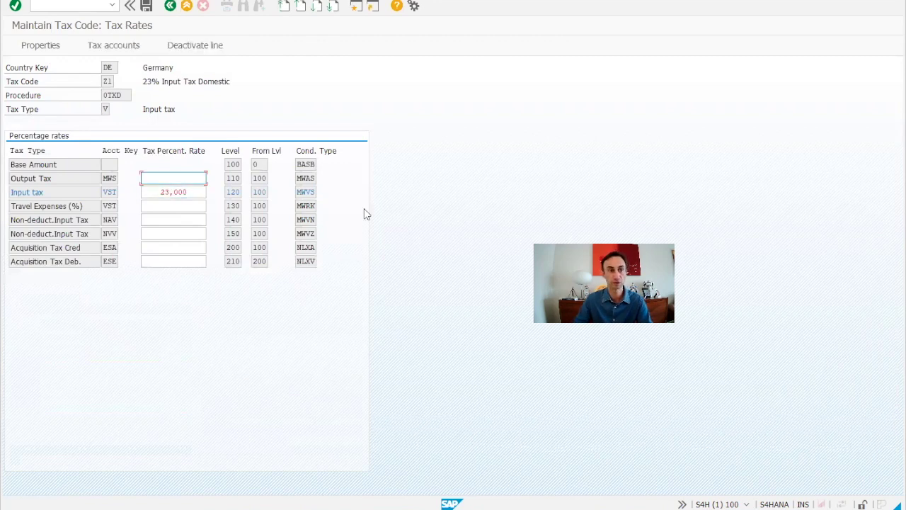
click(146, 6)
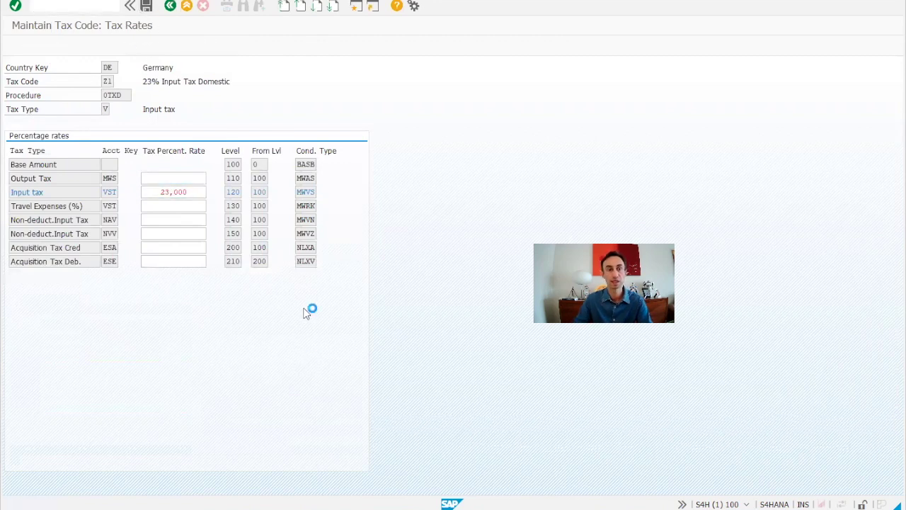